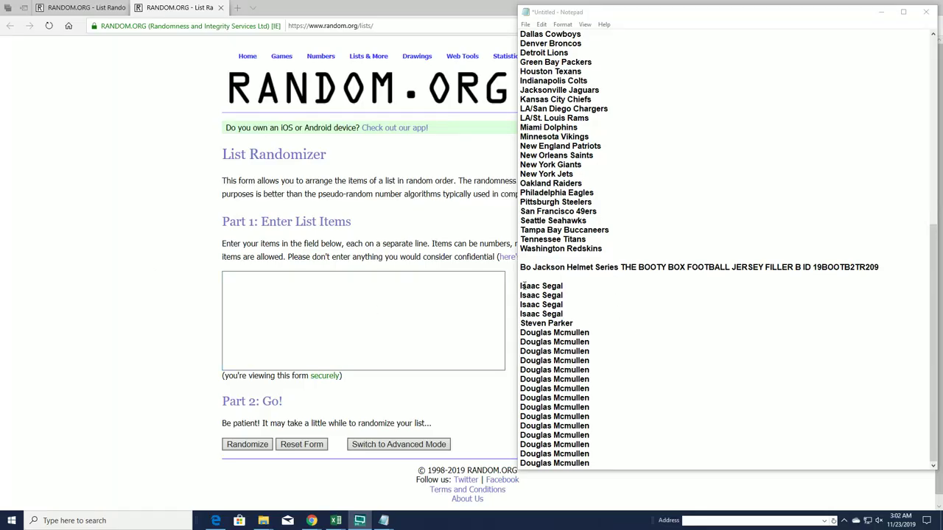
Step: Copy the 20 FILLER B owner names from the Notepad list
left_click_drag(522, 286, 590, 464)
right_click(608, 337)
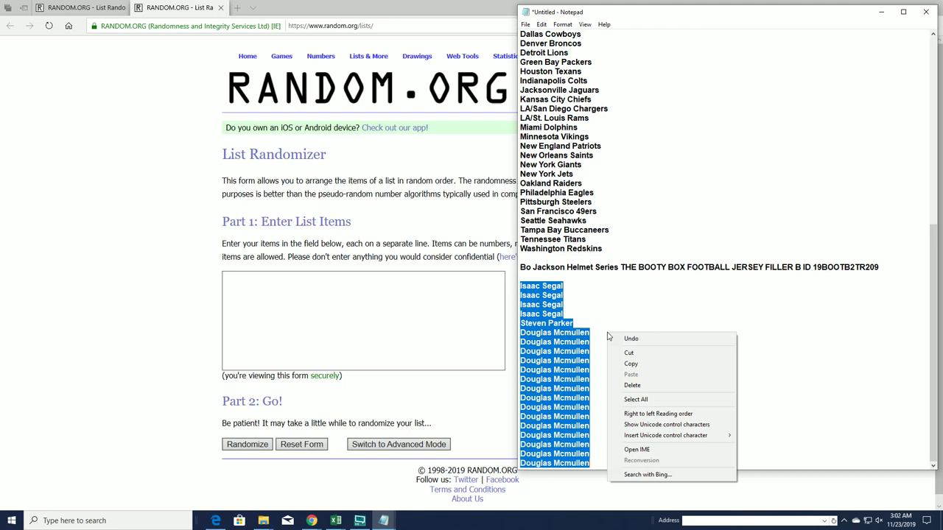
left_click(648, 364)
Step: Paste the 20 names into the List Randomizer and shuffle them seven times
right_click(363, 318)
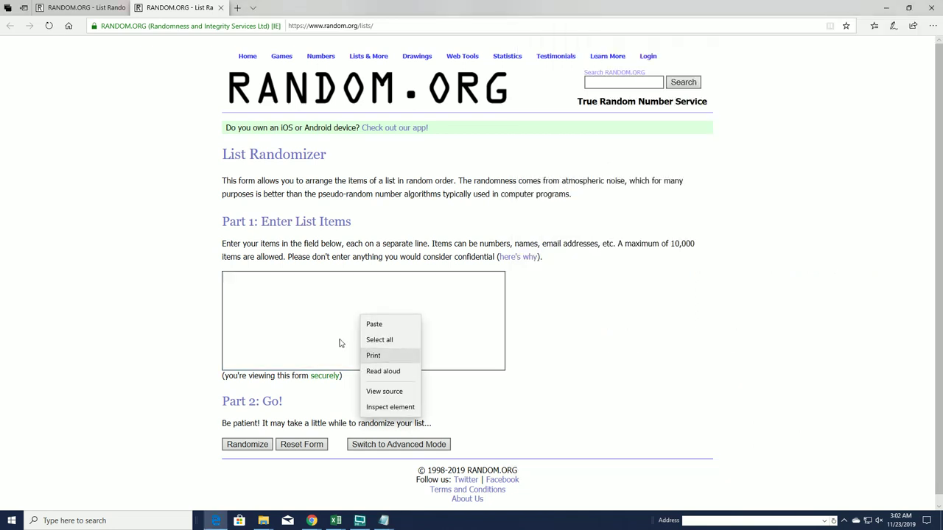
left_click(296, 298)
key("ctrl+v")
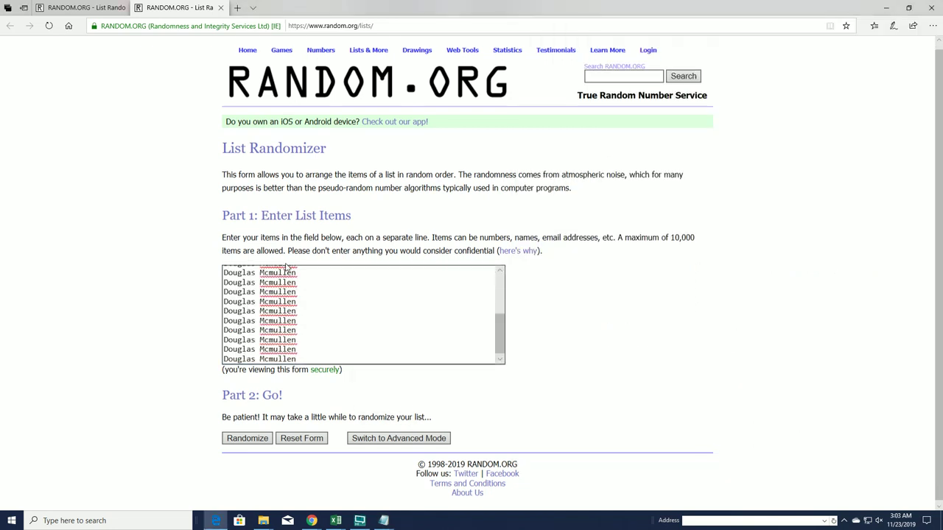
left_click(239, 438)
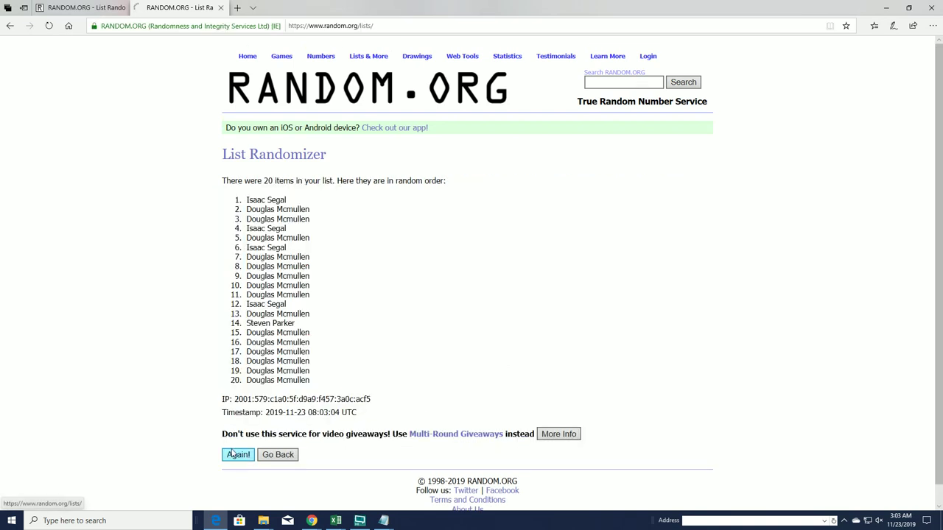
left_click(233, 452)
left_click(234, 476)
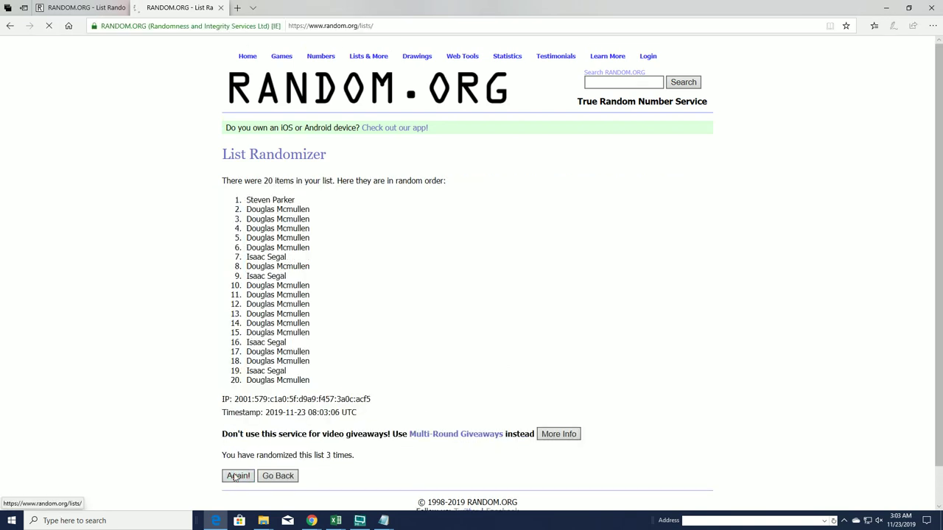
left_click(235, 476)
left_click(234, 476)
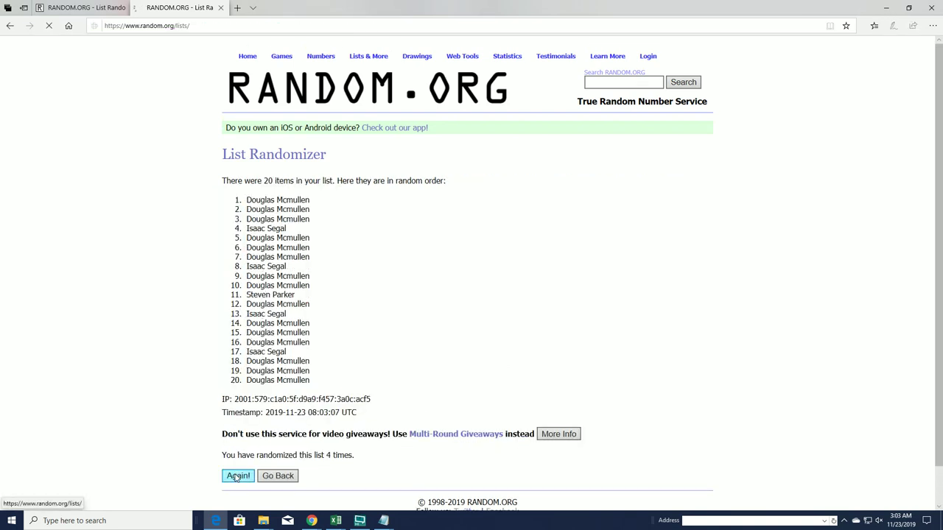
left_click(234, 476)
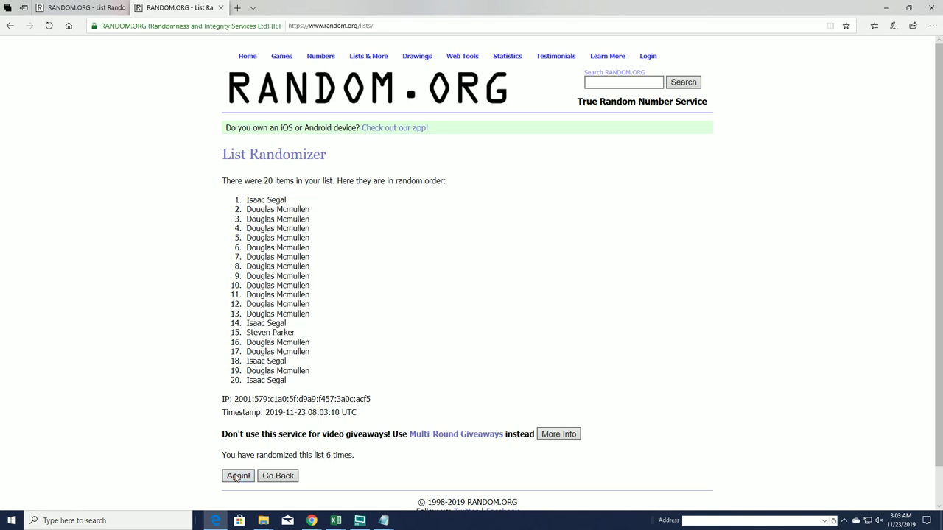
left_click(236, 477)
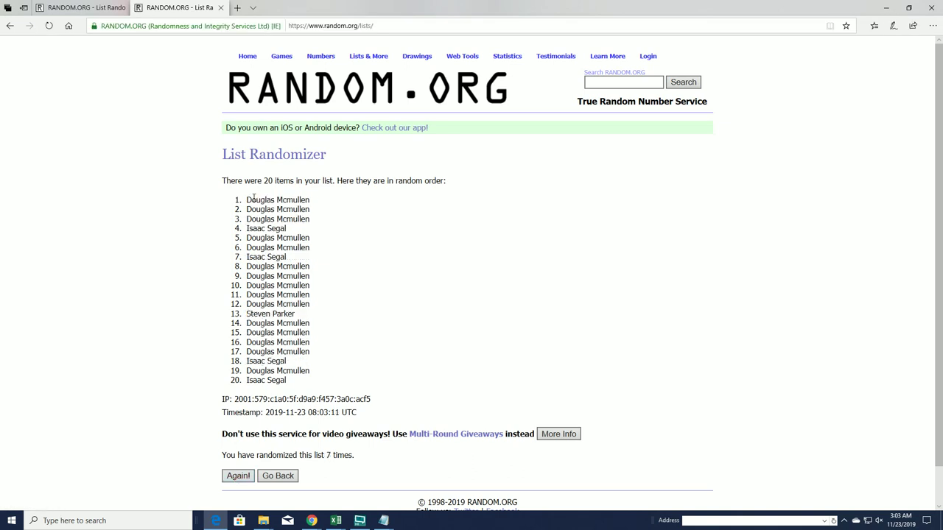
Step: Copy the first six names of the shuffled list
left_click_drag(247, 199, 310, 203)
left_click(248, 199)
left_click_drag(248, 199, 327, 245)
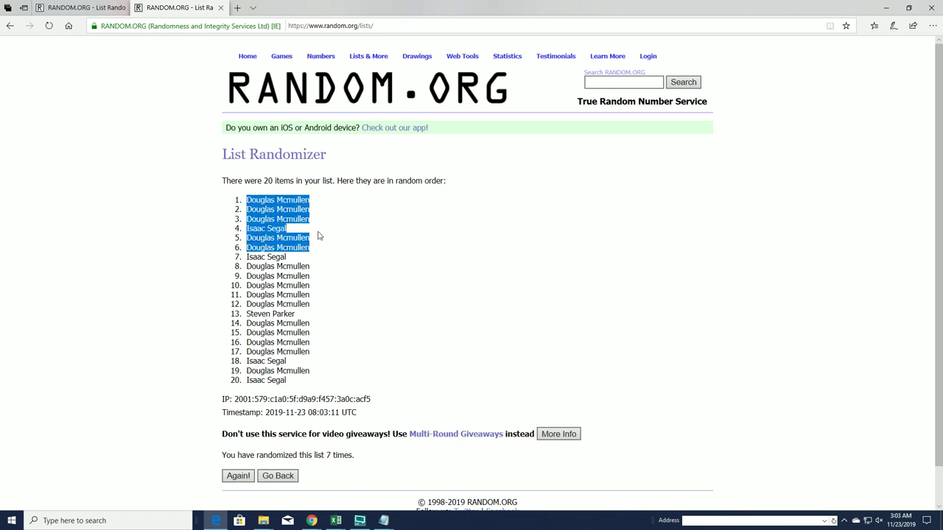
right_click(305, 213)
left_click(316, 218)
key("alt+Tab")
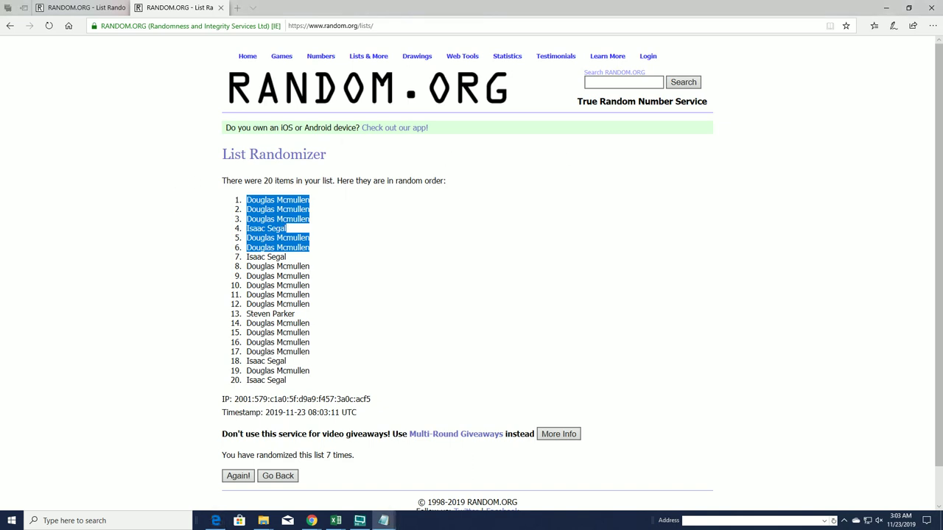
Step: Paste the six shuffled names below the NO DUD ZONE list and remove the blank lines
left_click(92, 241)
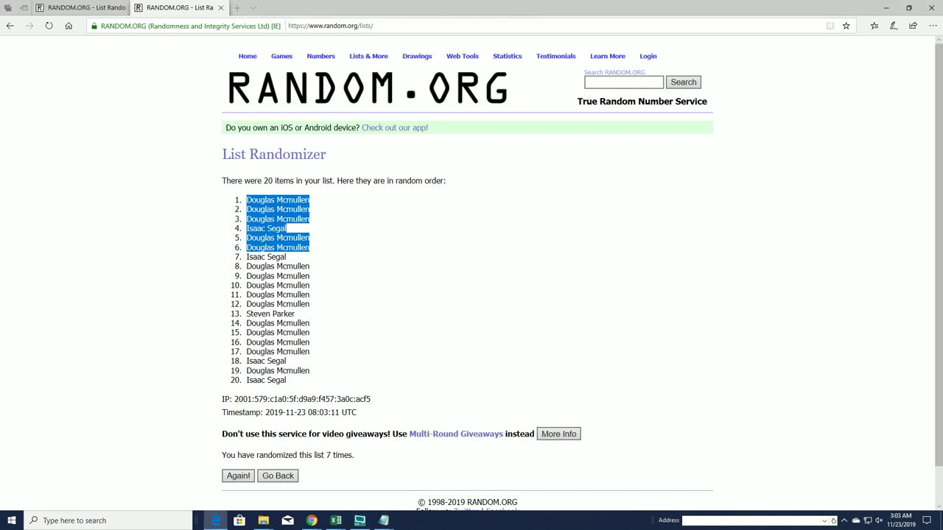
key("alt+Tab")
scroll(687, 213, "up", 12)
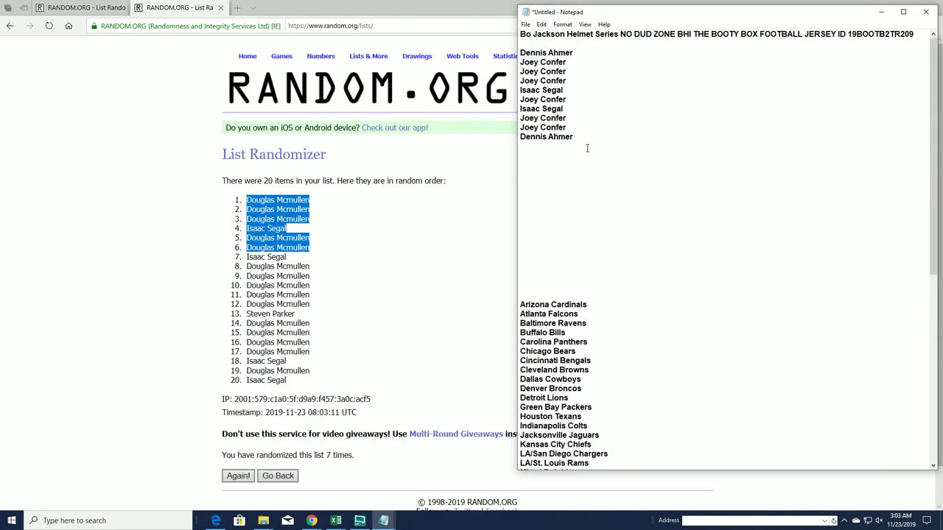
left_click(587, 148)
key("ctrl+v")
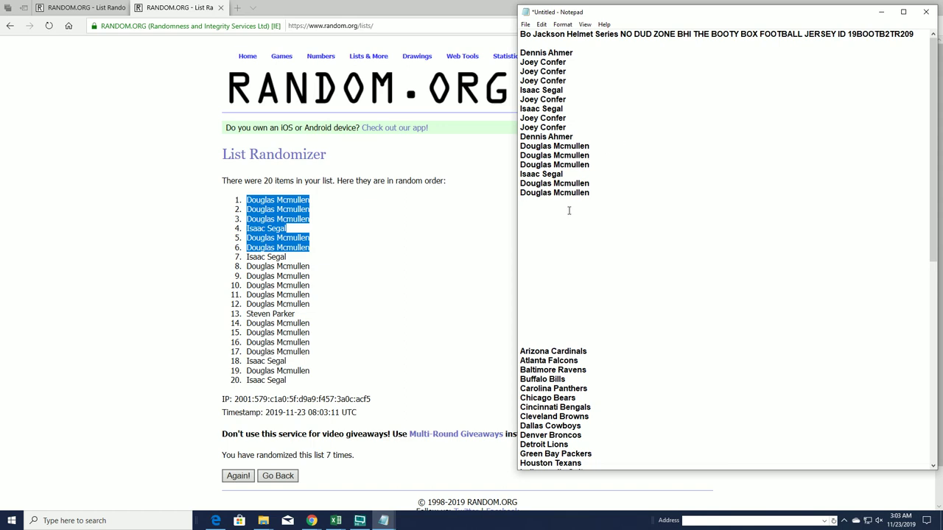
key("Delete")
key("Delete")
key("Delete")
key("Delete")
key("Delete")
key("Delete")
key("Delete")
key("Delete")
key("Delete")
key("Delete")
key("Delete")
key("Delete")
key("Delete")
key("Delete")
key("Delete")
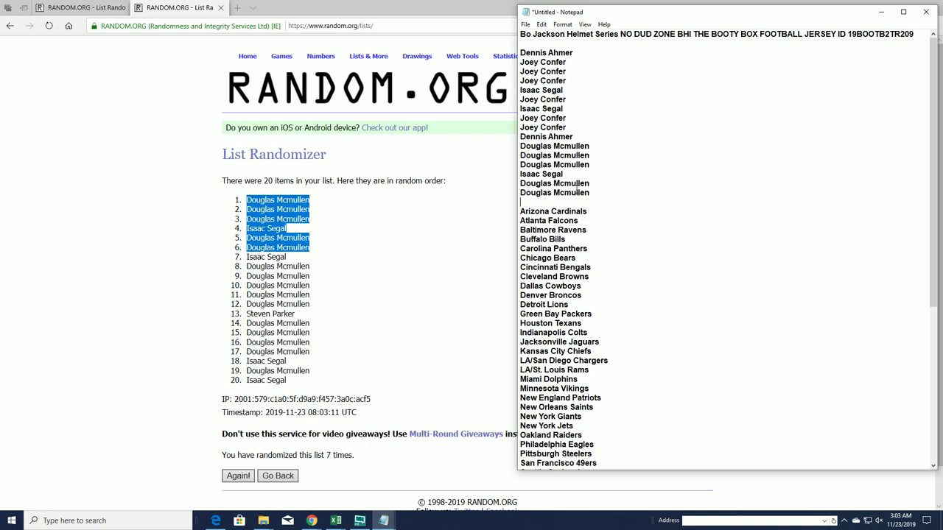
Step: Duplicate the 16 NO DUD ZONE names so the list holds 32 entries
left_click_drag(597, 196, 508, 55)
right_click(574, 142)
left_click(589, 174)
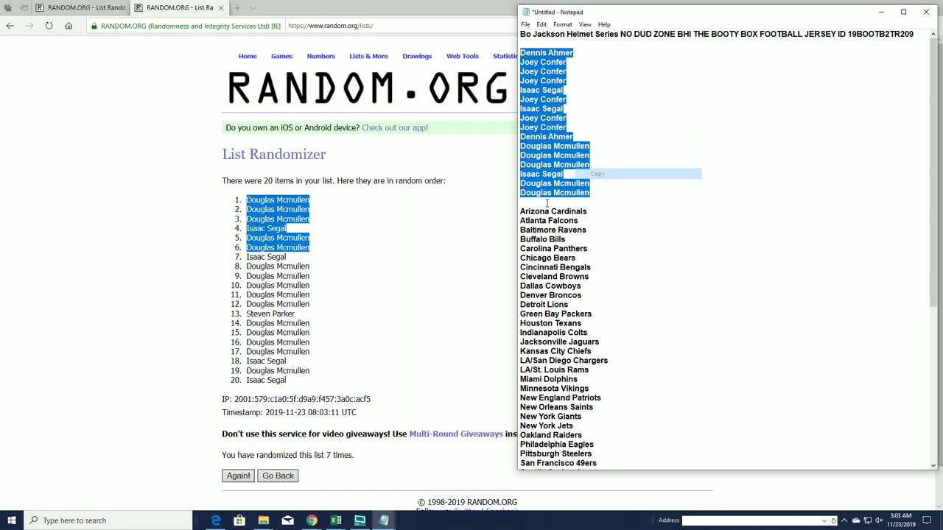
left_click(619, 199)
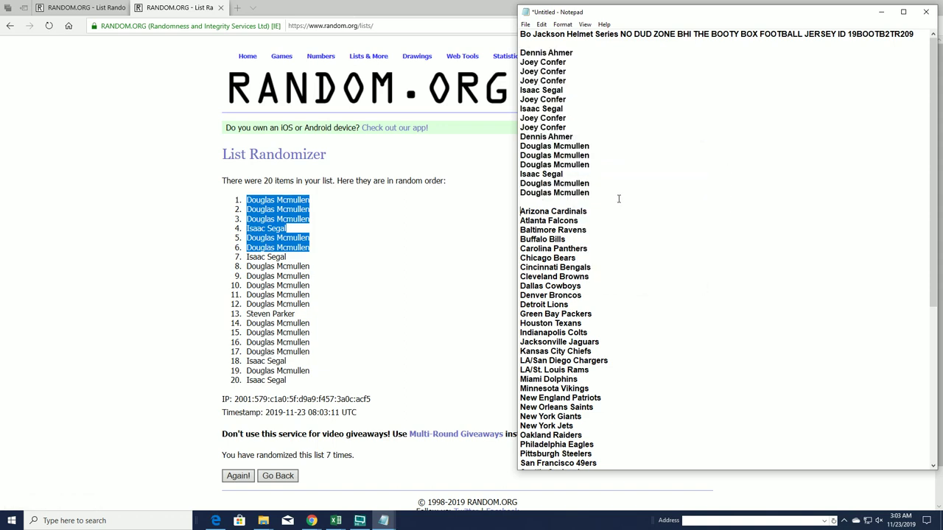
key("Return")
key("Return")
key("Return")
key("Up")
key("Up")
key("Up")
key("Up")
key("ctrl+v")
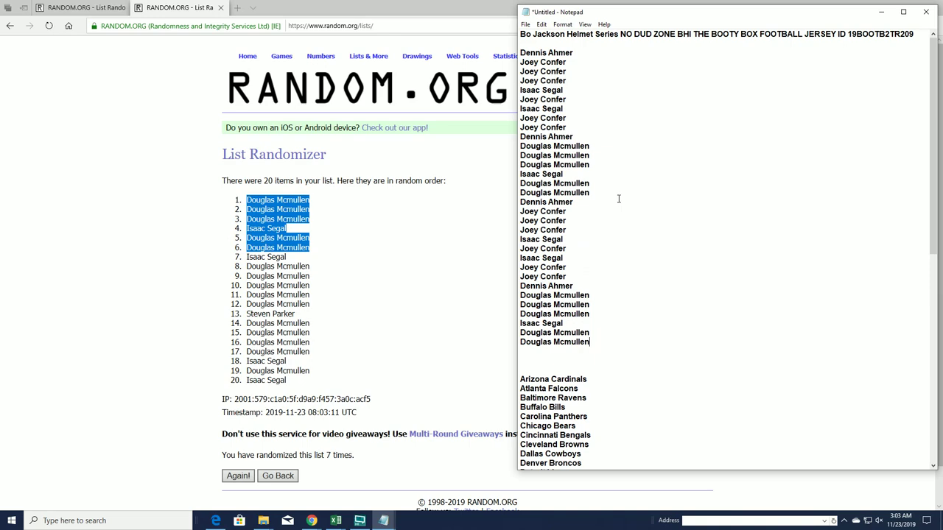
key("Down")
key("Delete")
Step: Delete the FILLER B heading and its names from Notepad
scroll(718, 238, "down", 15)
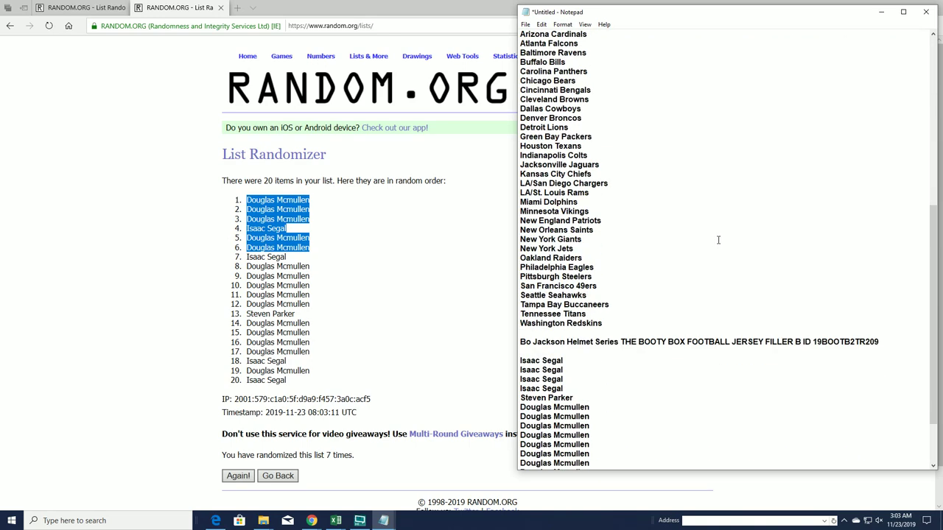
left_click(520, 268)
key("shift+Down")
key("shift+Down")
key("shift+Down")
key("shift+Down")
key("shift+Down")
key("shift+Down")
key("shift+Down")
key("shift+Down")
key("shift+Down")
key("shift+Down")
key("shift+Down")
key("shift+Down")
key("shift+Down")
key("shift+Down")
key("shift+Down")
key("shift+Down")
key("shift+Down")
key("shift+Down")
key("shift+Down")
key("shift+Down")
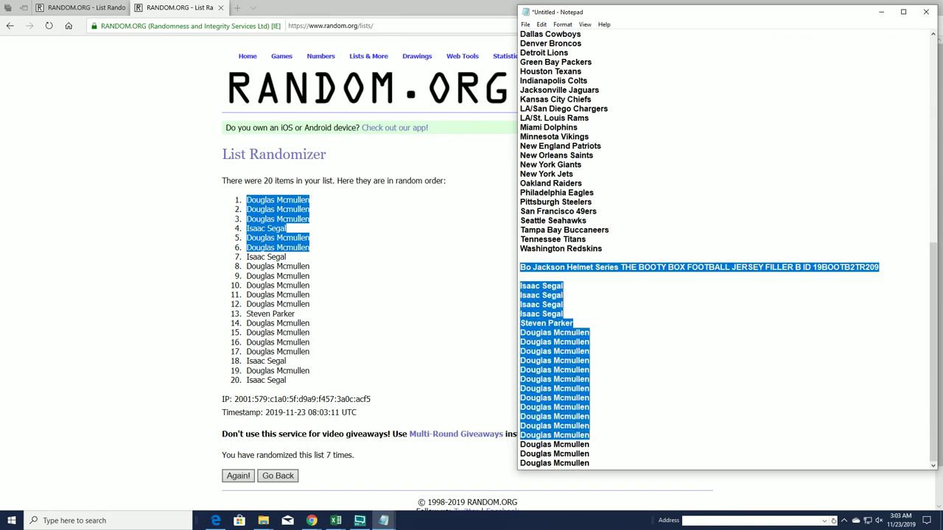
key("Delete")
scroll(642, 285, "up", 7)
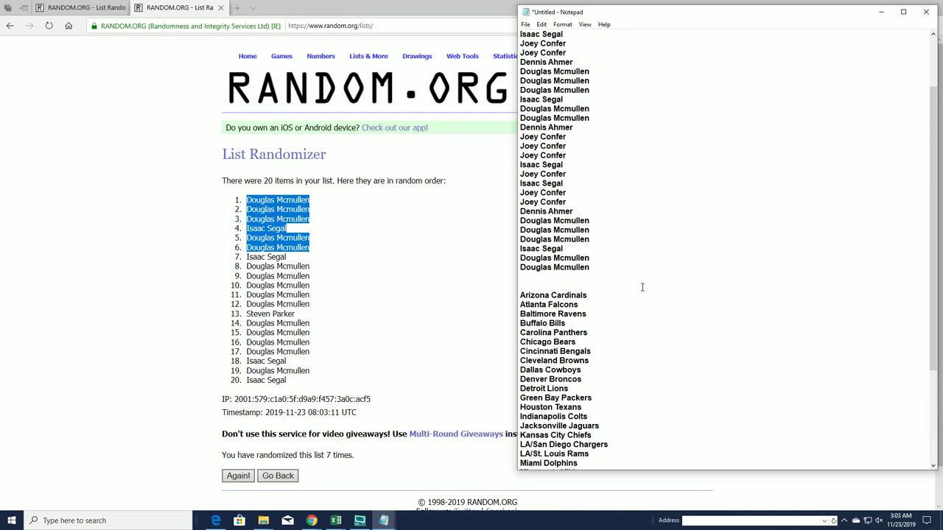
Step: Paste the 32 NO DUD ZONE owner names from Notepad into a fresh List Randomizer form
left_click(439, 237)
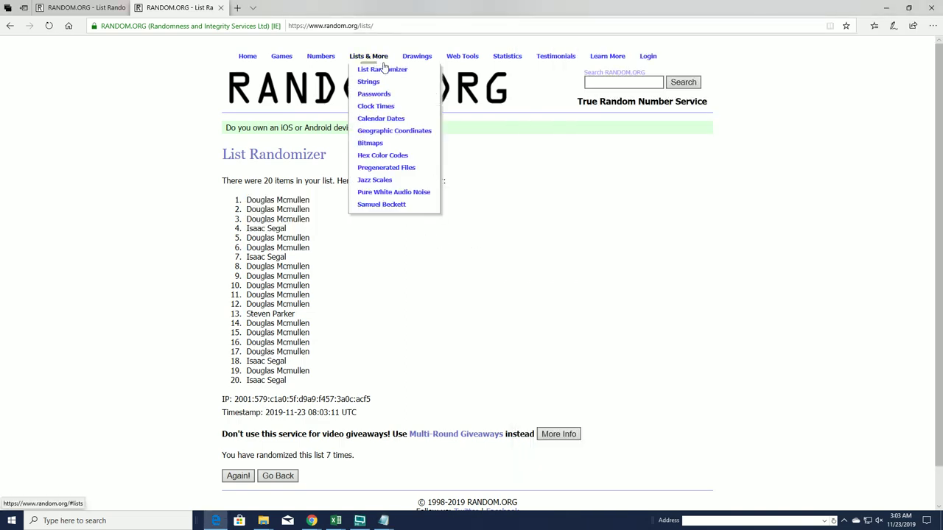
left_click(382, 70)
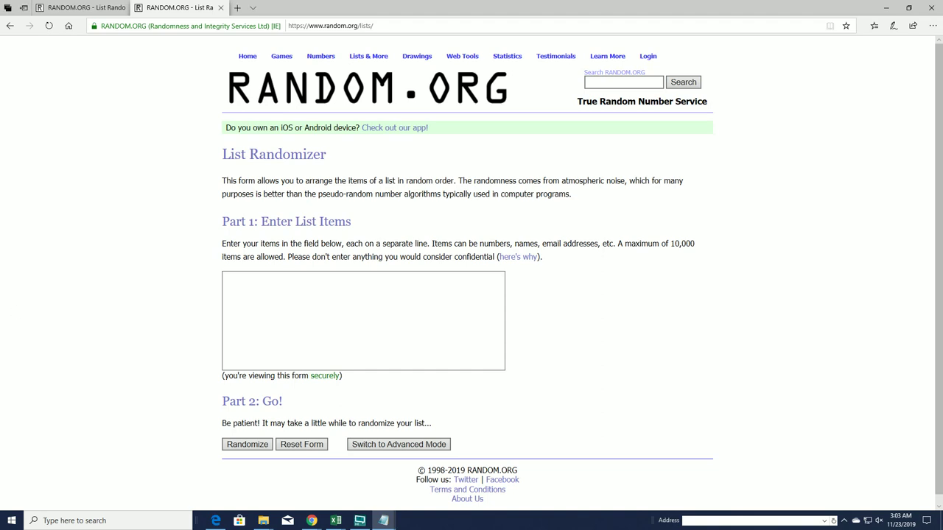
key("alt+Tab")
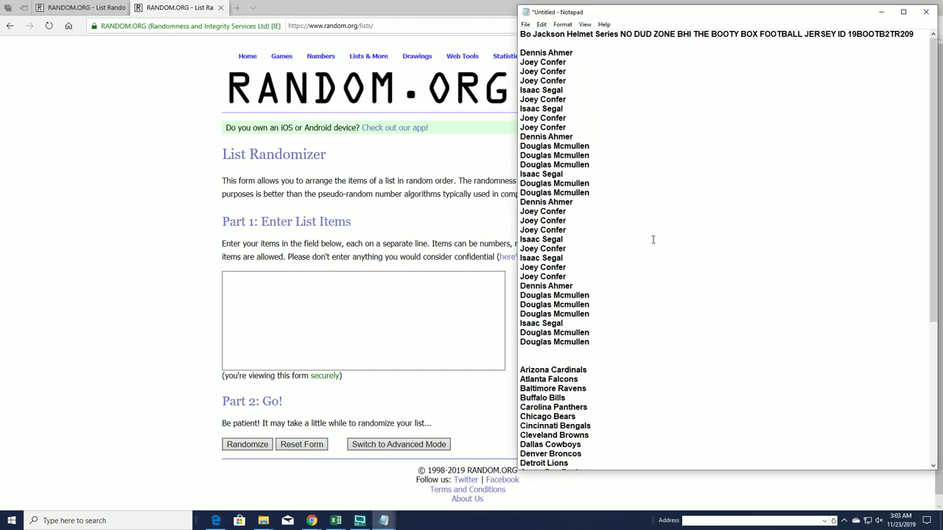
scroll(653, 240, "down", 8)
scroll(653, 236, "up", 8)
left_click_drag(522, 49, 591, 343)
right_click(585, 138)
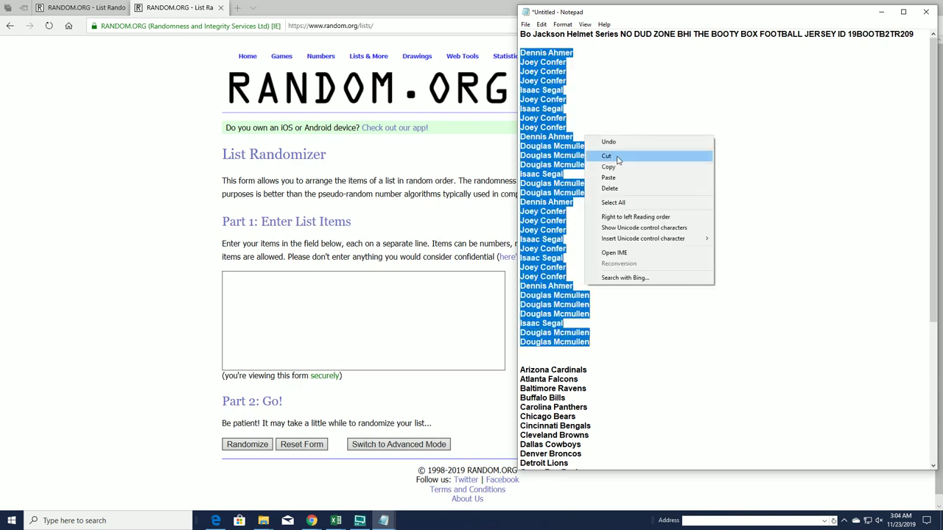
left_click(608, 166)
left_click(297, 297)
right_click(297, 300)
left_click(310, 305)
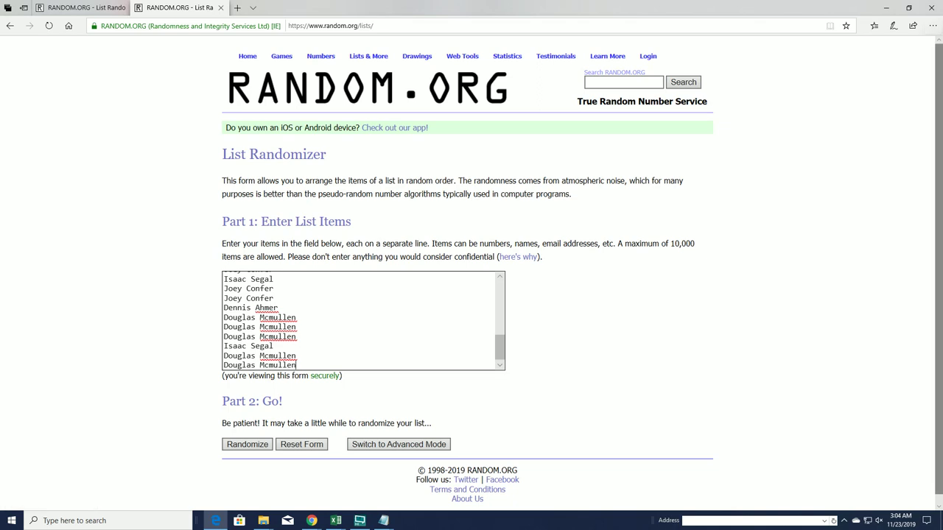
Step: Set the browser zoom to 75% and back to 100%, then close the site menu
left_click(934, 26)
left_click(875, 82)
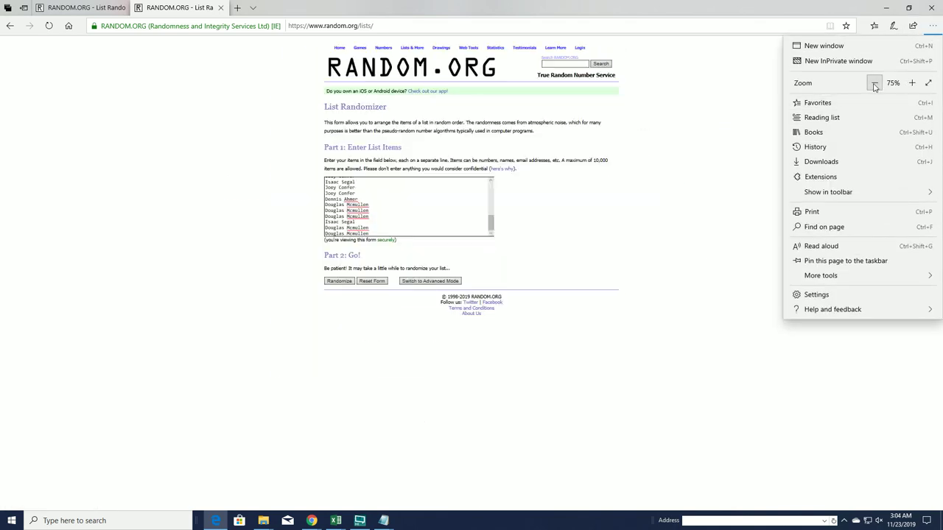
left_click(910, 82)
left_click(565, 226)
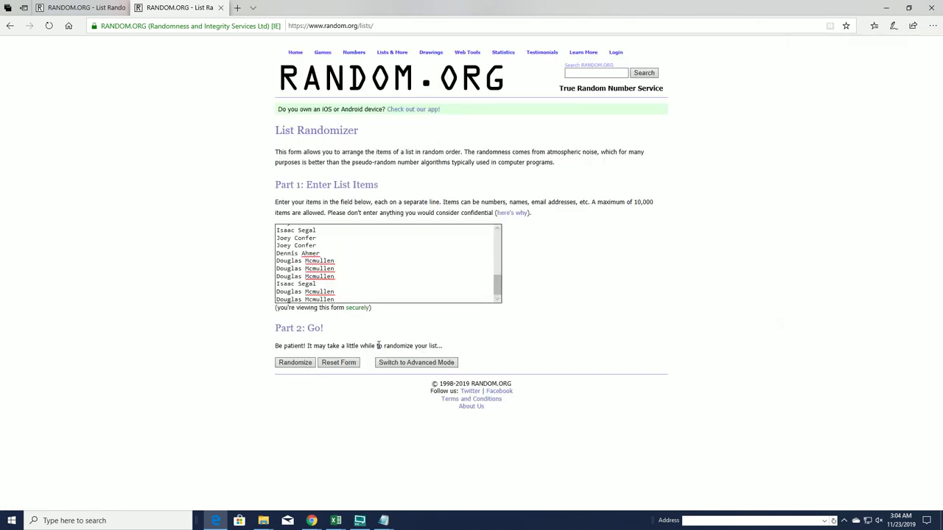
Step: Shuffle the 32 owner names seven times and copy the shuffled list
left_click(283, 365)
left_click(282, 460)
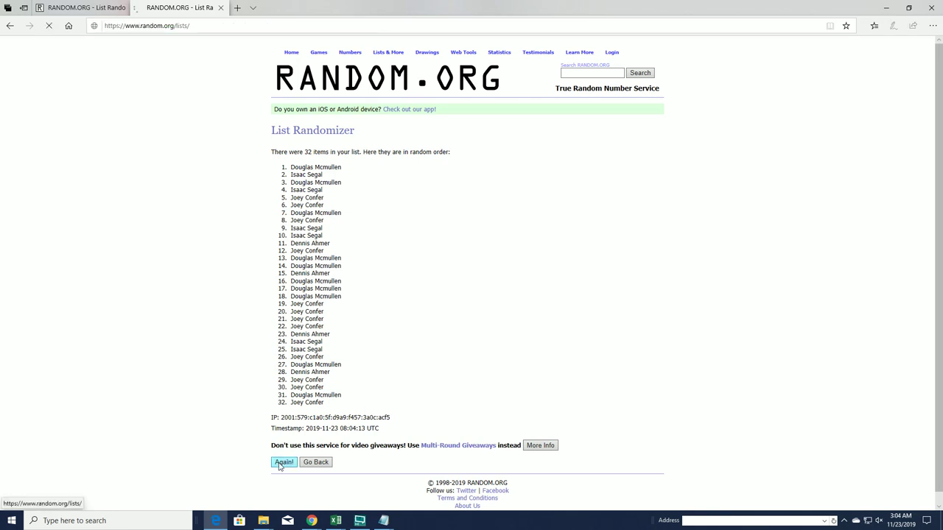
left_click(275, 484)
left_click(275, 482)
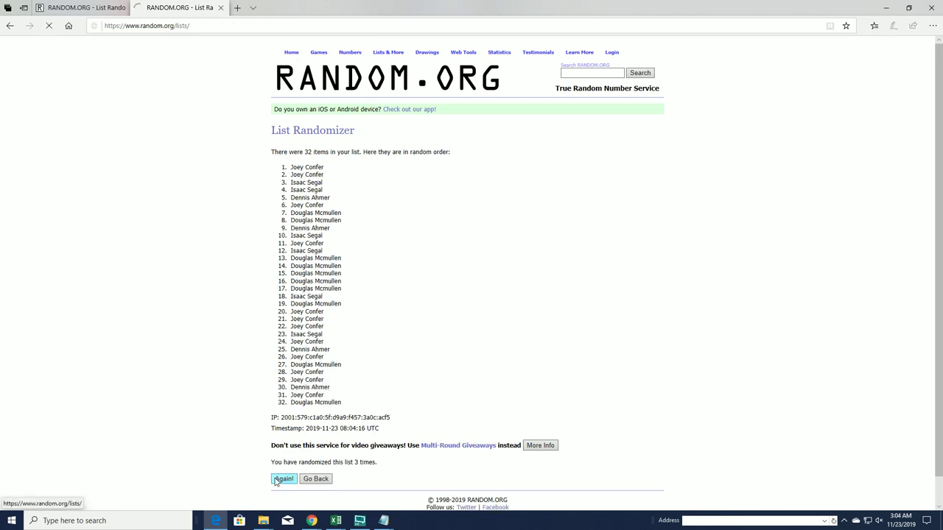
left_click(276, 482)
left_click(276, 482)
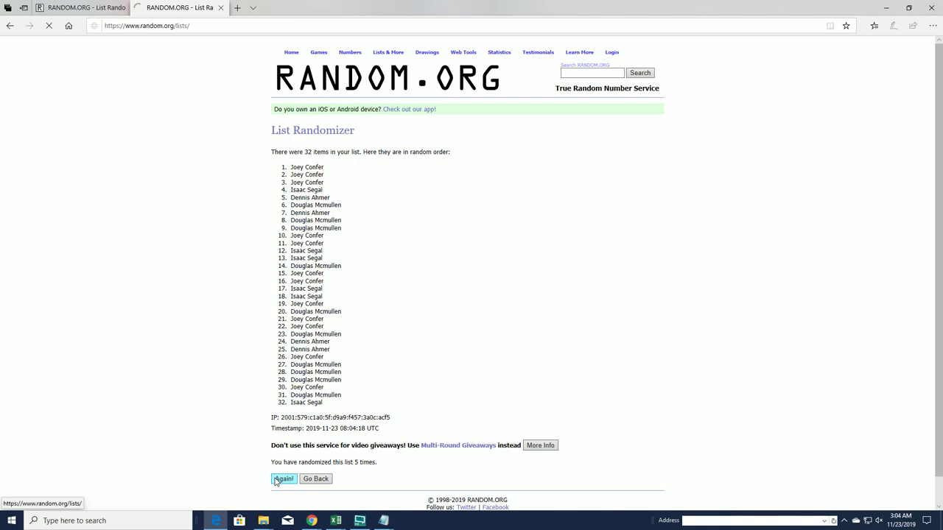
left_click(276, 482)
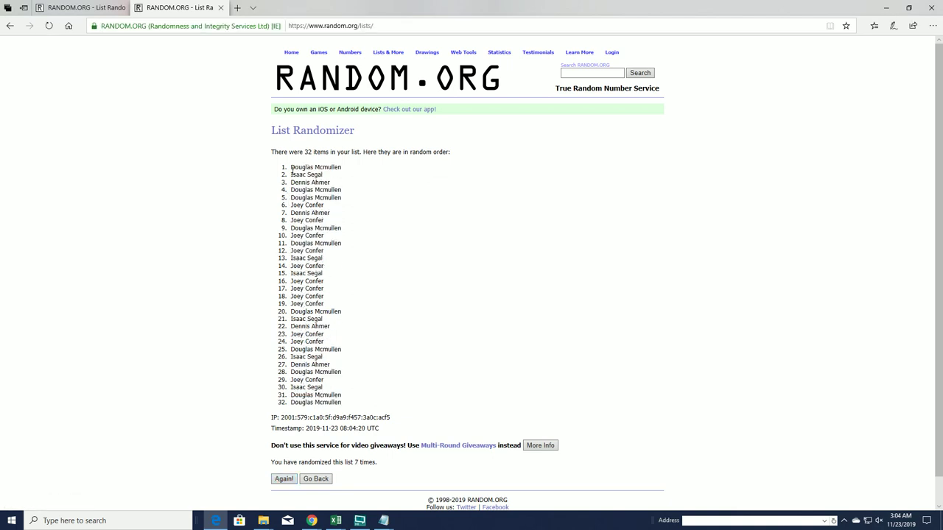
left_click_drag(292, 168, 372, 404)
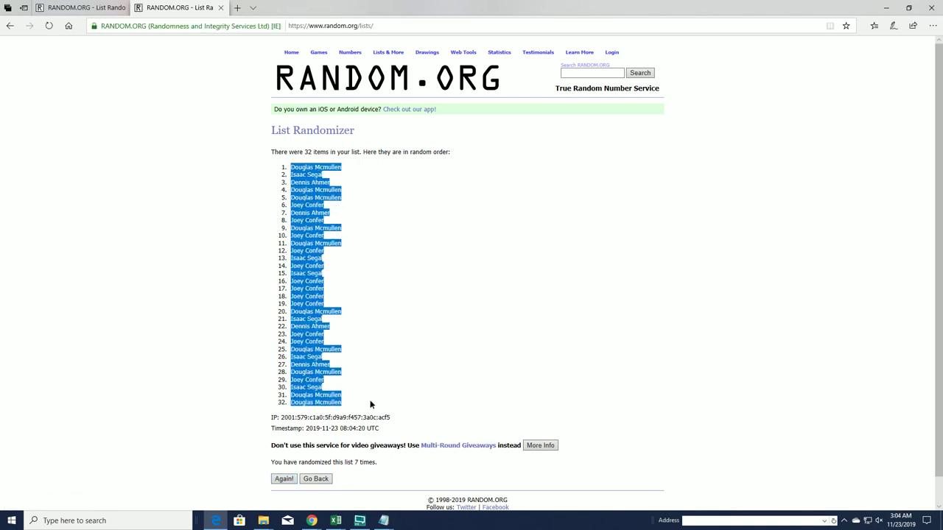
right_click(325, 251)
left_click(327, 251)
Step: Paste the shuffled owner names into A2:A33 of Alpha NFL, then reopen an empty List Randomizer form
key("alt+Tab")
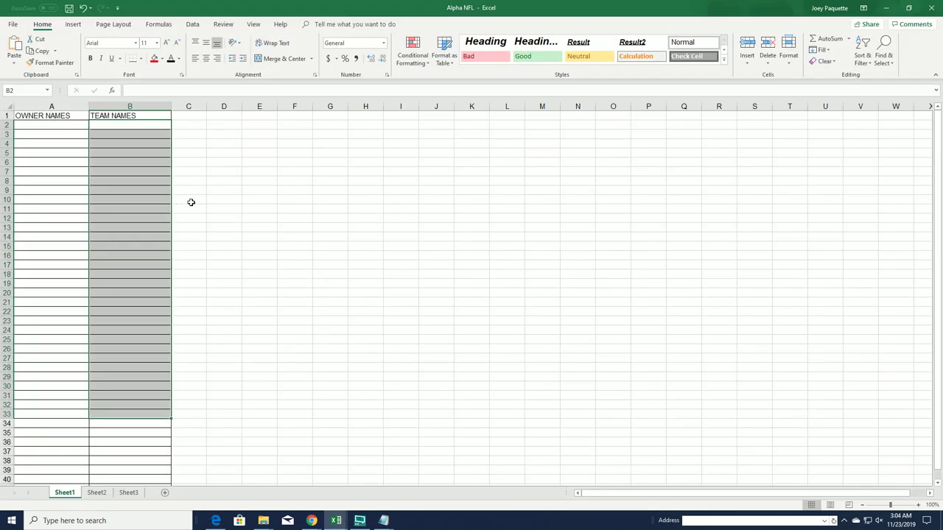
left_click(190, 196)
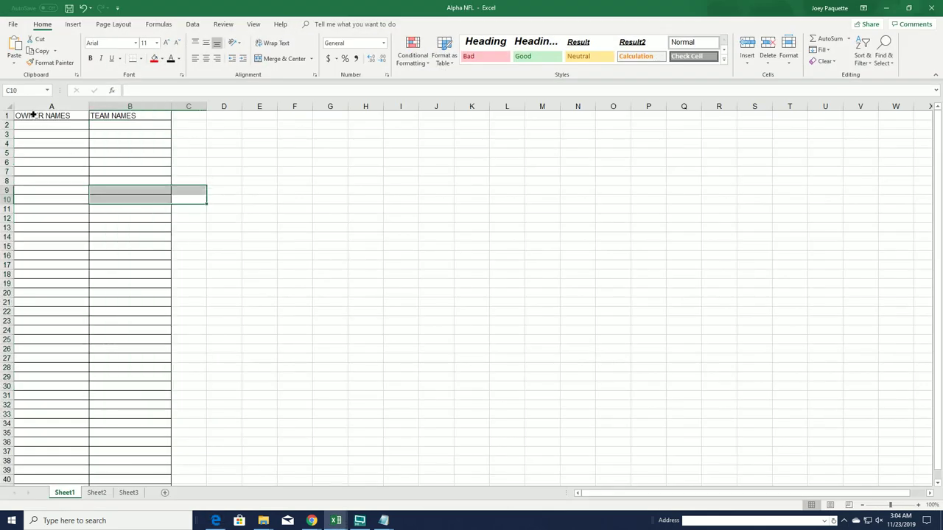
left_click(44, 125)
key("ctrl+v")
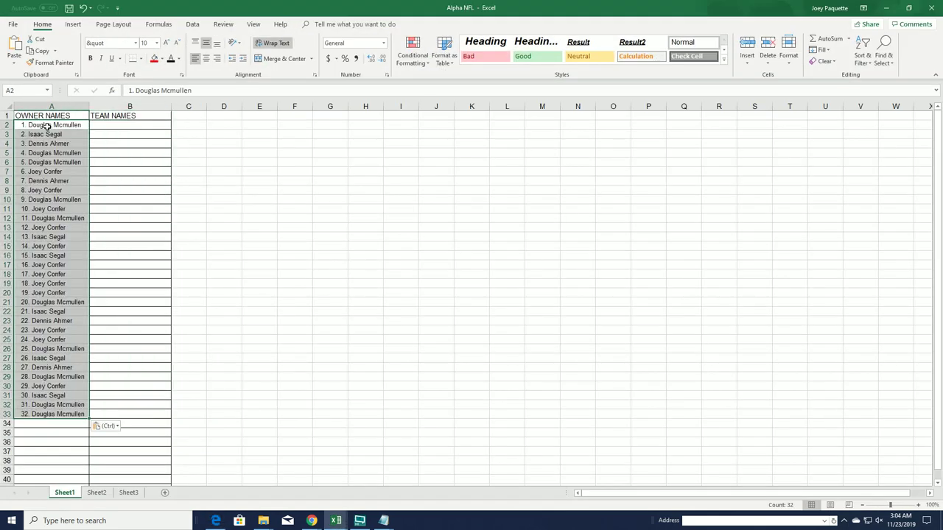
left_click(120, 132)
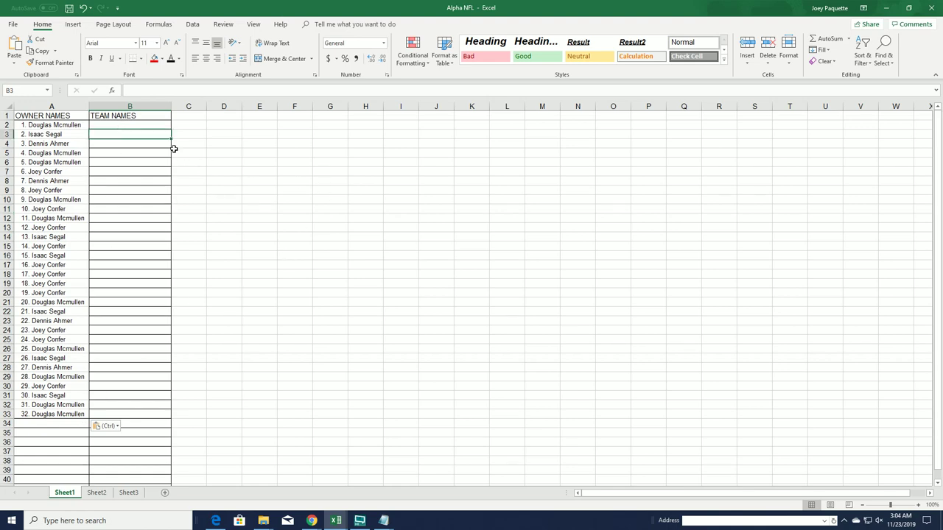
left_click(146, 123)
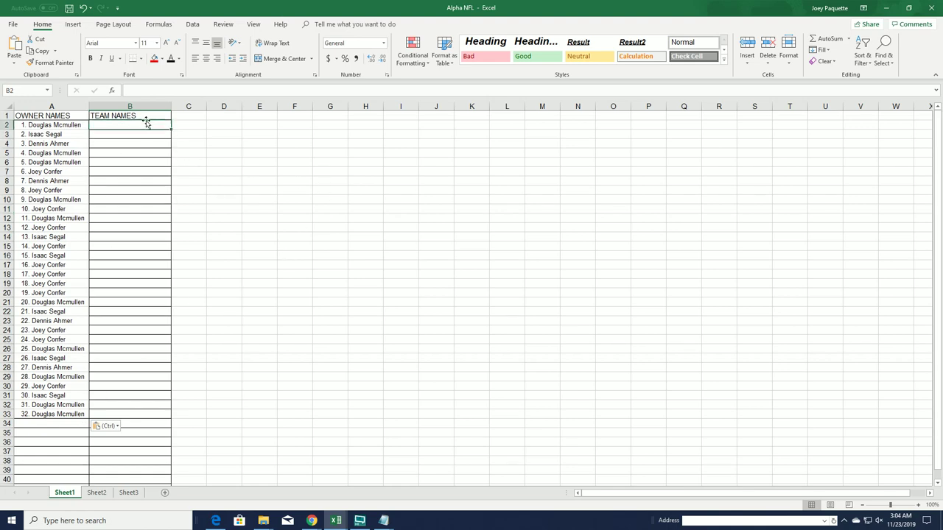
left_click(886, 8)
left_click(399, 63)
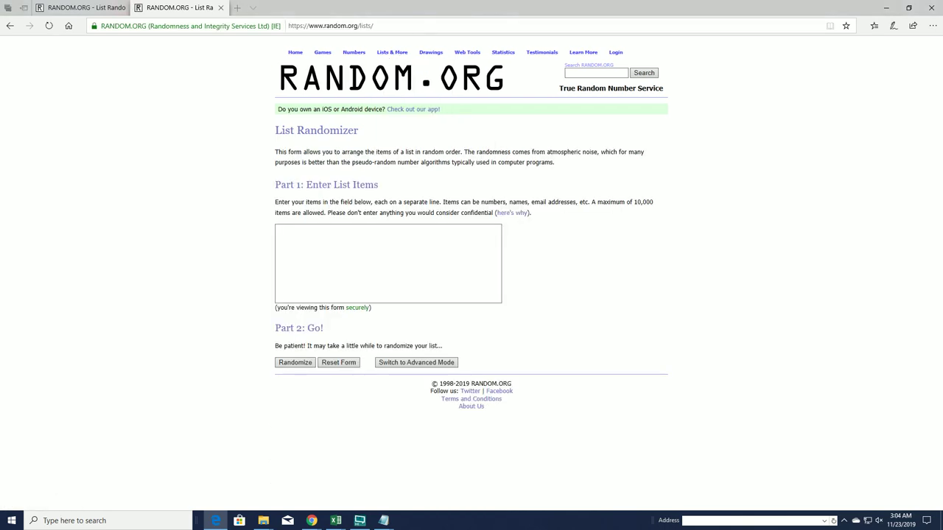
Step: Copy the 32 NFL team names from Notepad into the List Randomizer box
key("alt+Tab")
scroll(659, 315, "down", 5)
scroll(660, 315, "down", 3)
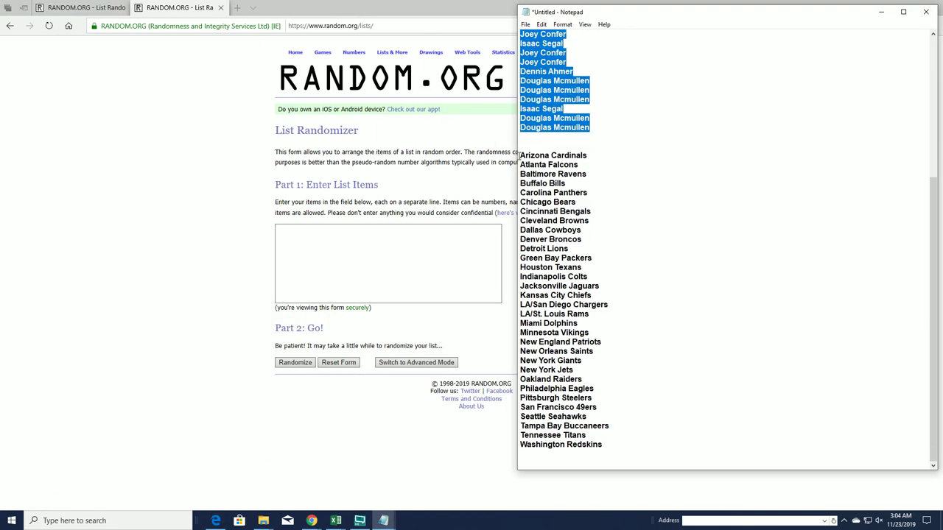
left_click_drag(521, 152, 603, 445)
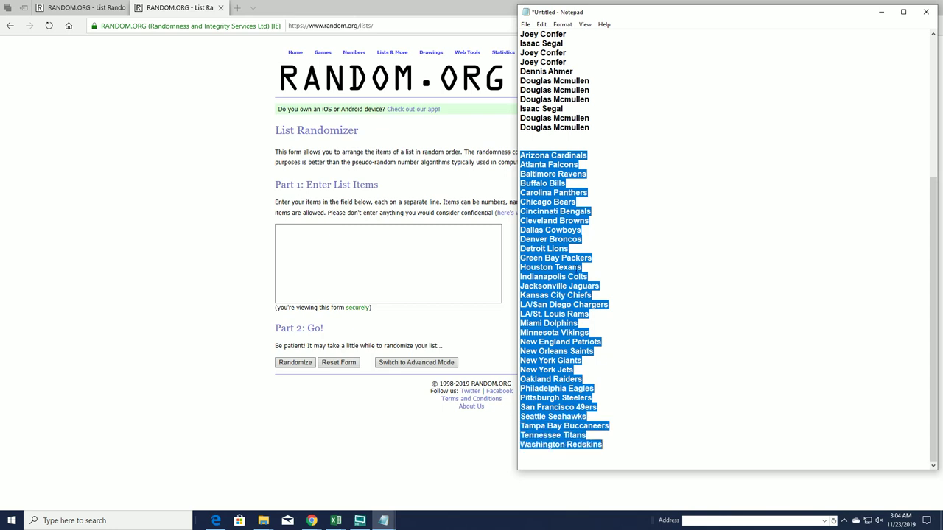
right_click(581, 234)
left_click(588, 263)
left_click(315, 243)
right_click(310, 243)
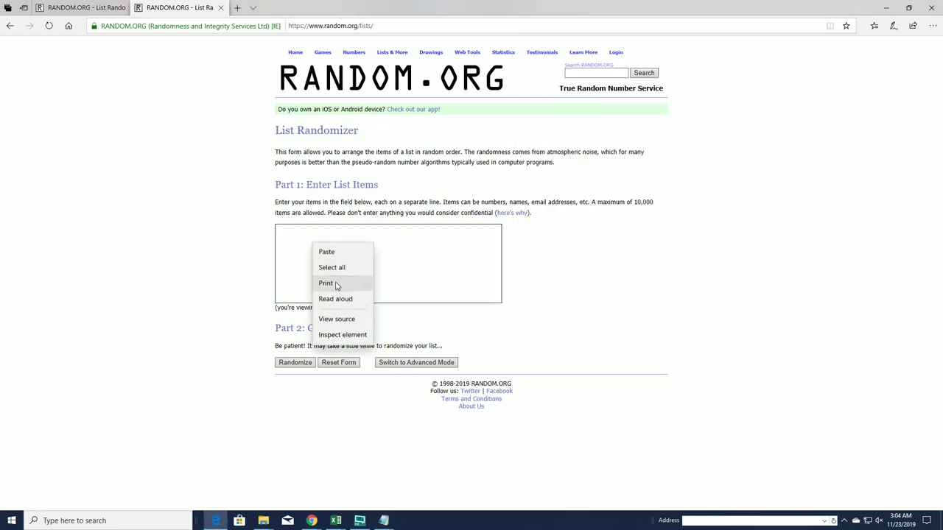
left_click(301, 254)
key("ctrl+v")
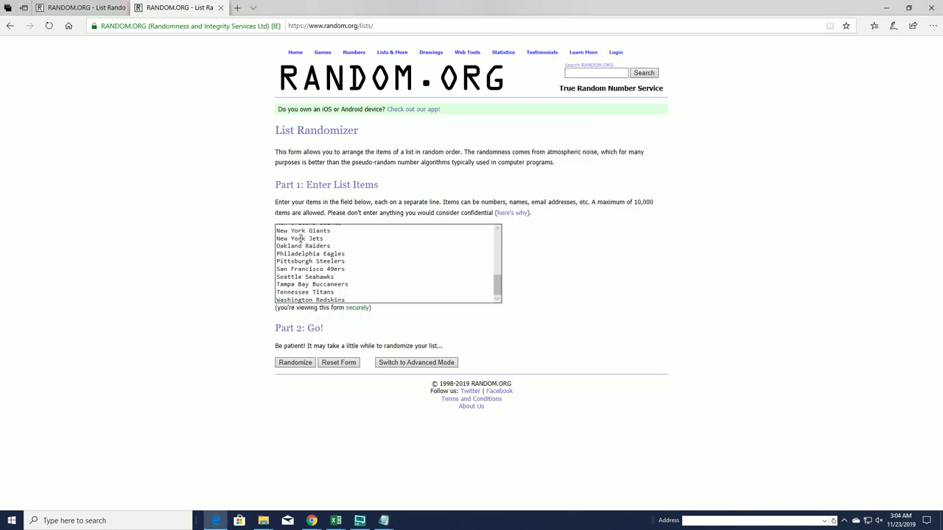
Step: Shuffle the team list repeatedly and copy the shuffled 32 teams
left_click(282, 363)
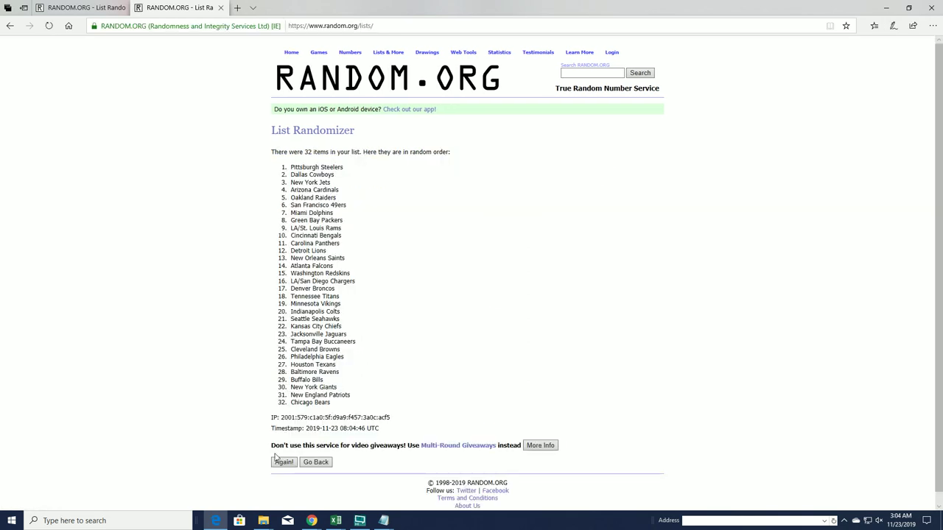
left_click(277, 460)
left_click(278, 480)
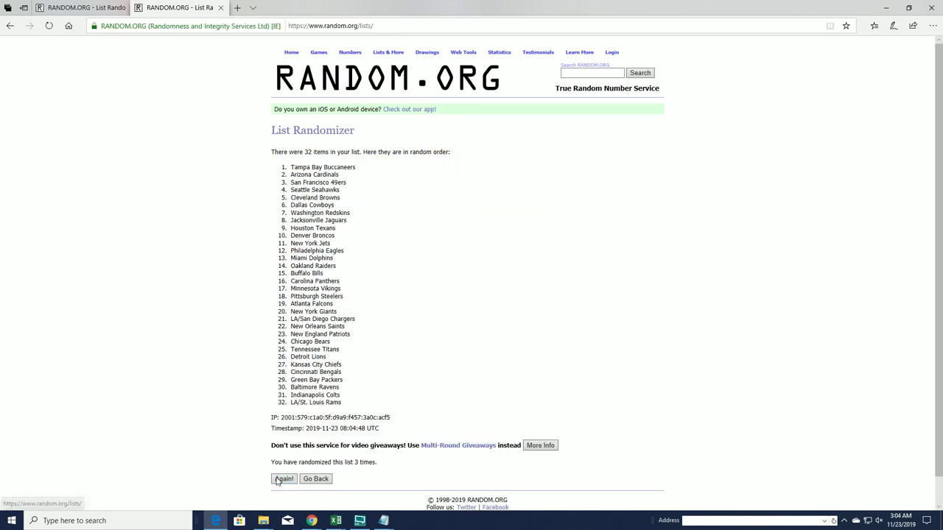
left_click(278, 479)
left_click(278, 480)
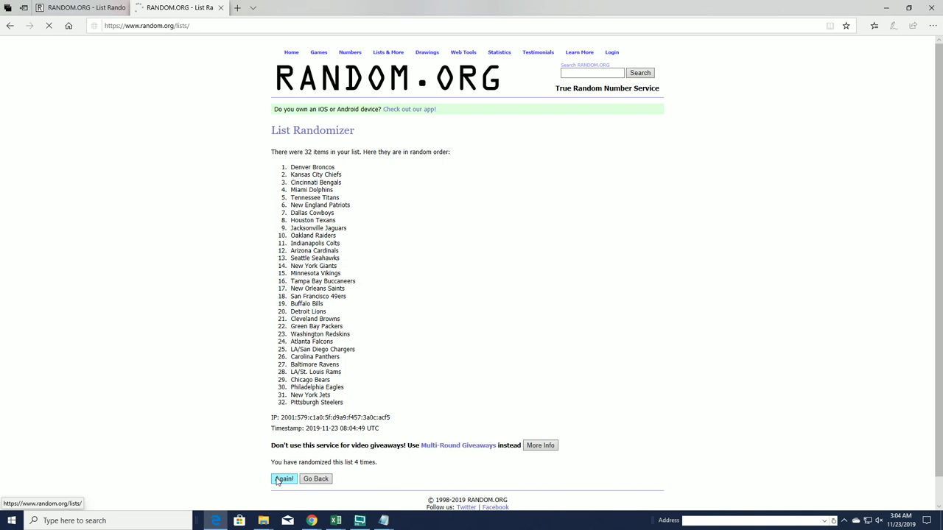
left_click(278, 479)
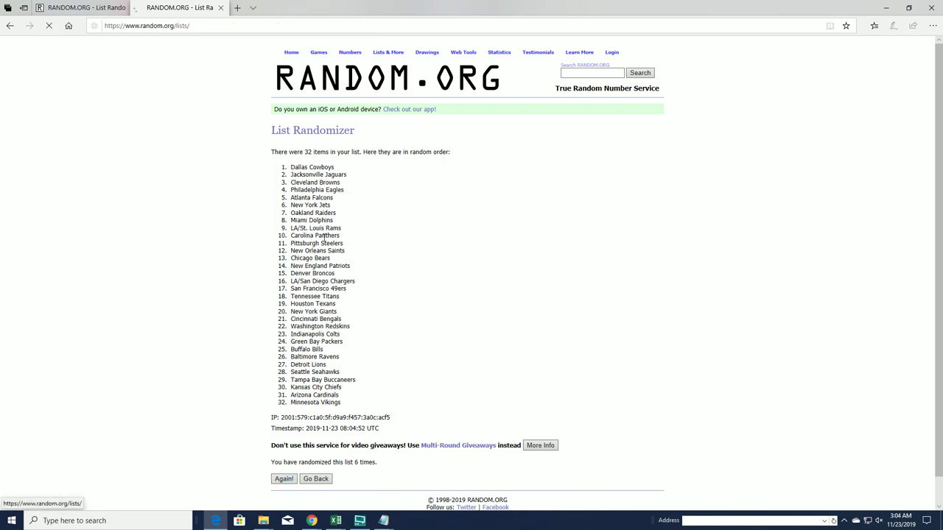
left_click_drag(292, 166, 341, 405)
right_click(336, 261)
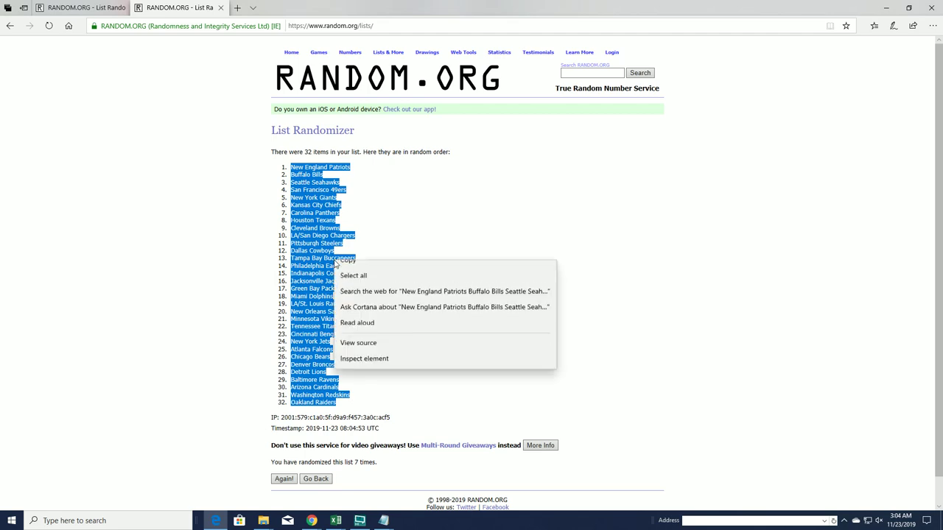
left_click(343, 261)
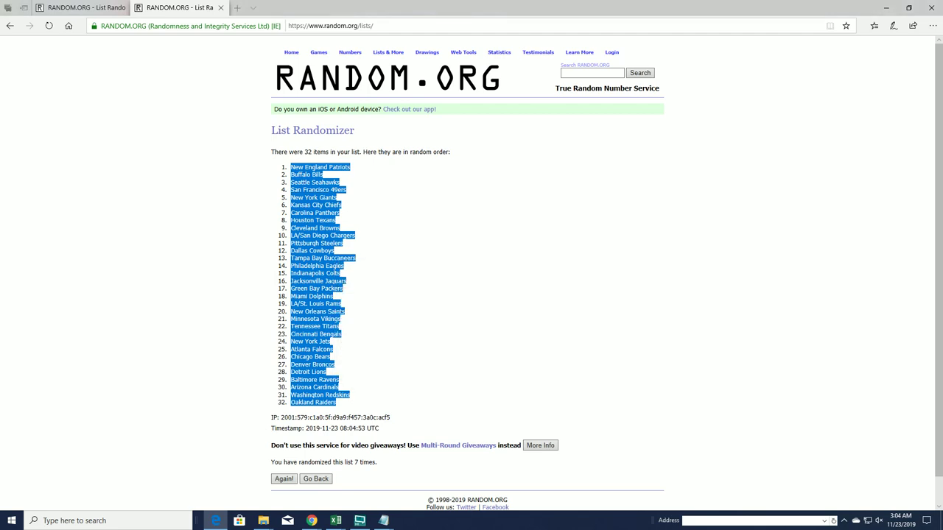
key("alt+Tab")
Step: Paste the shuffled teams into B2:B33 and widen column B to fit them
left_click(120, 124)
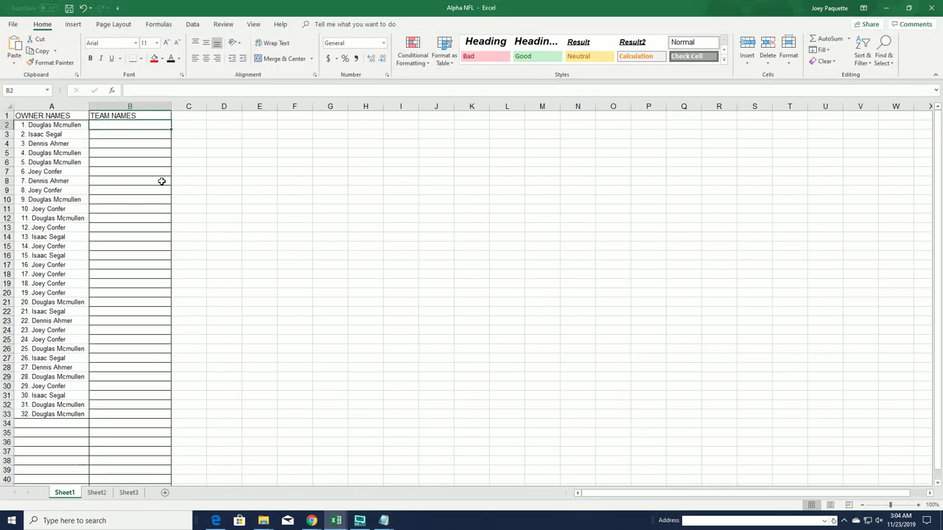
key("ctrl+v")
left_click(189, 188)
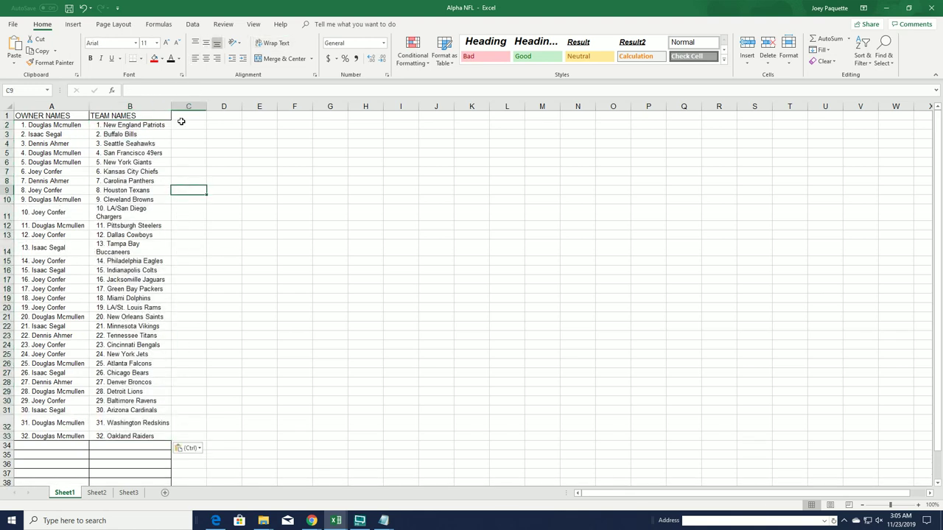
left_click_drag(171, 106, 235, 106)
left_click(274, 133)
Step: Left-align columns A:B and give them All Borders
left_click_drag(53, 105, 162, 106)
left_click(195, 58)
left_click(203, 137)
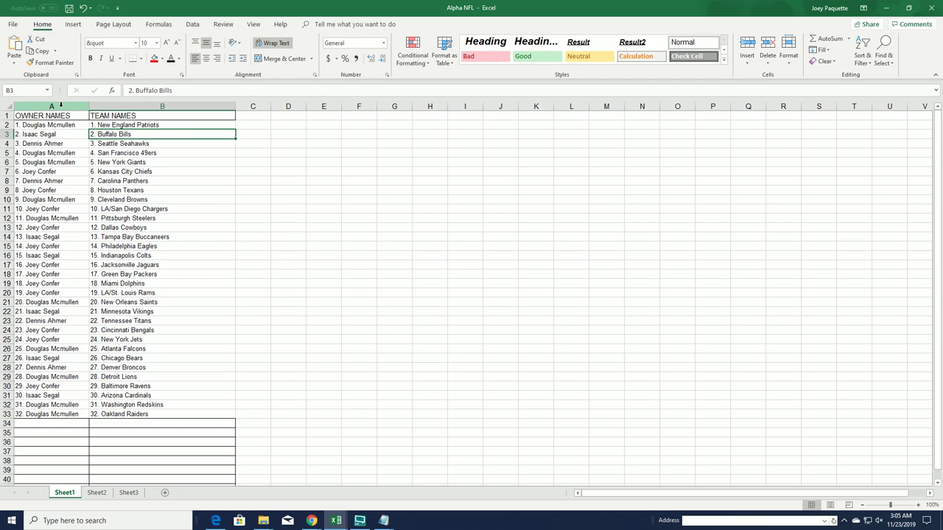
left_click_drag(52, 106, 163, 106)
left_click(141, 59)
left_click(175, 143)
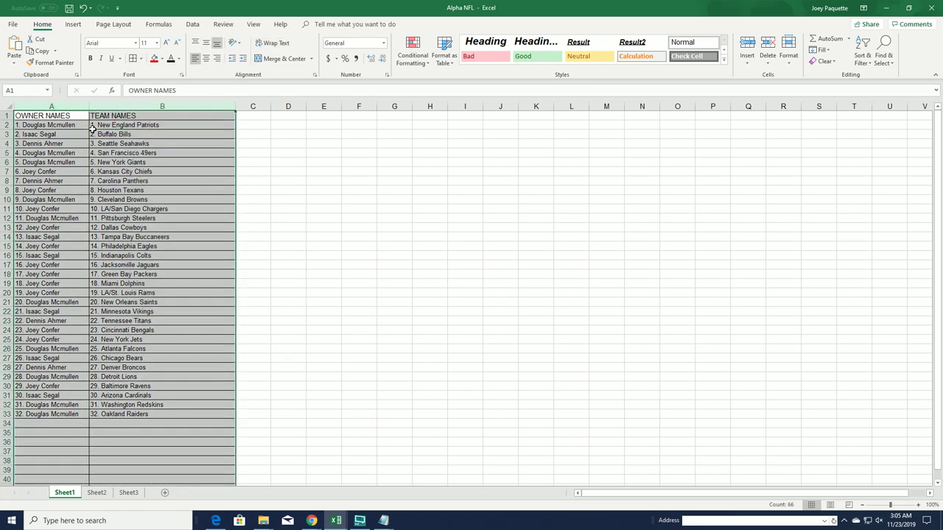
left_click(78, 125)
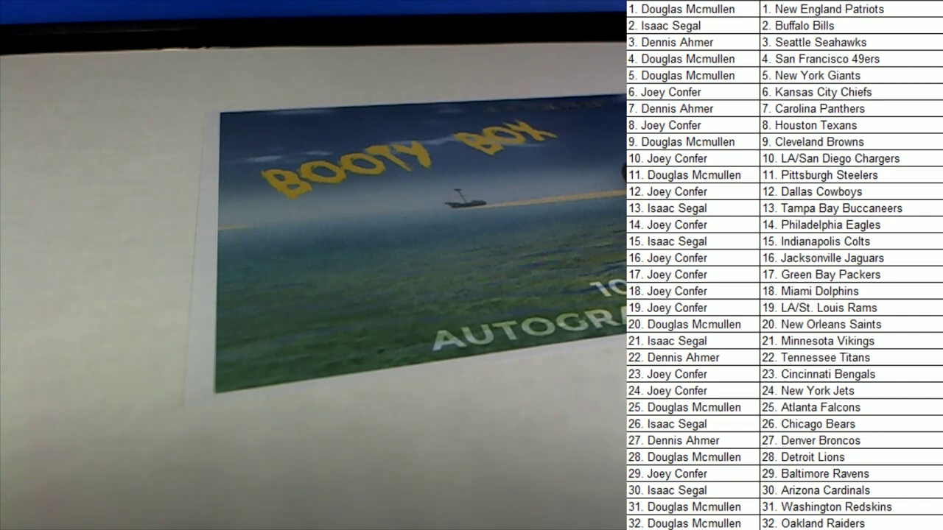
Step: Select the whole Alpha NFL sheet with Ctrl+A
left_click(680, 8)
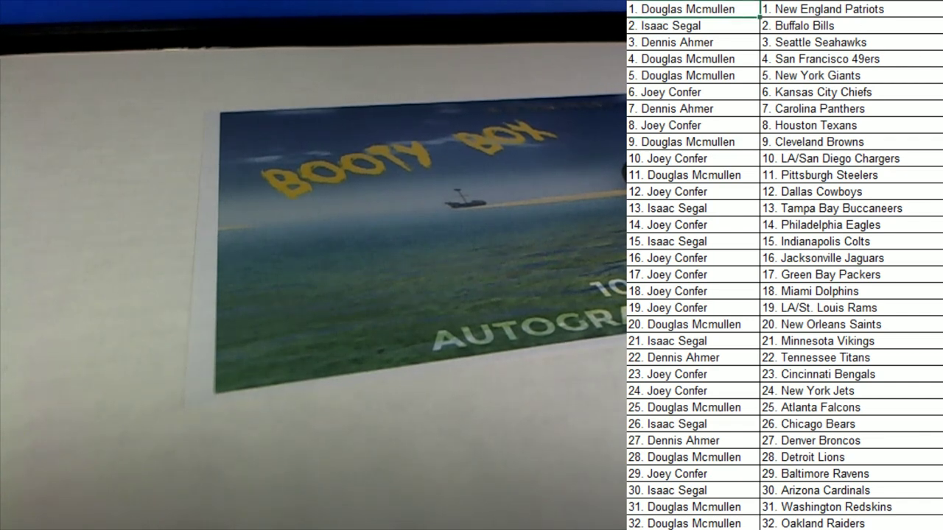
key("ctrl+a")
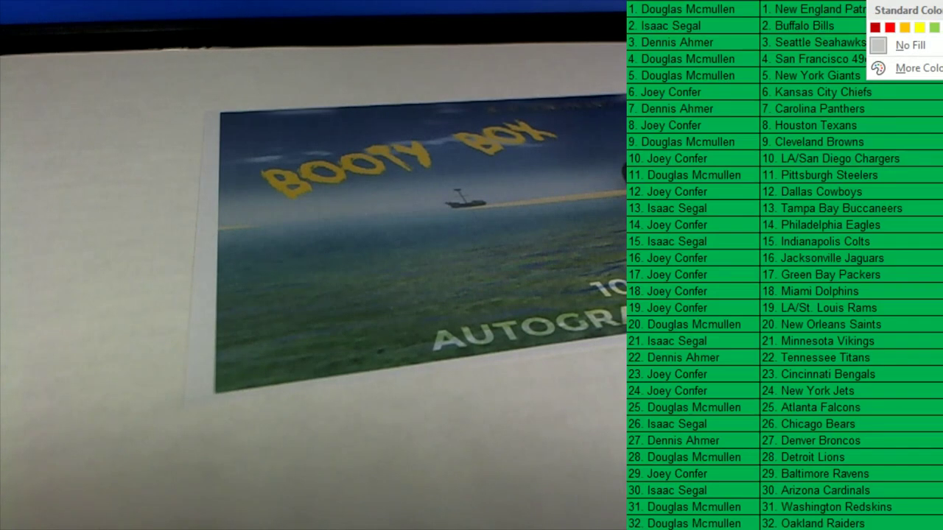
Step: Shade the owner and team table green
left_click(935, 28)
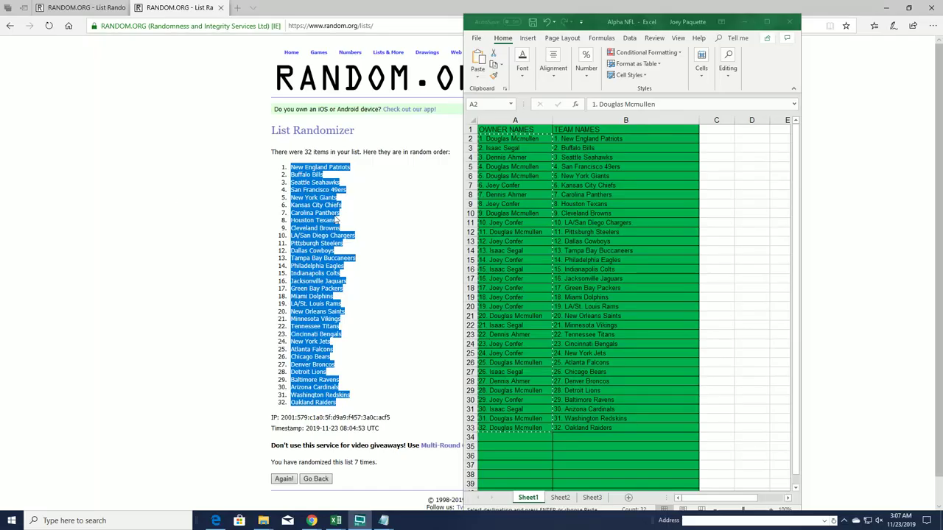
Step: Open a blank RANDOM.ORG List Randomizer and paste in the 32 numbered owner entries
left_click(379, 157)
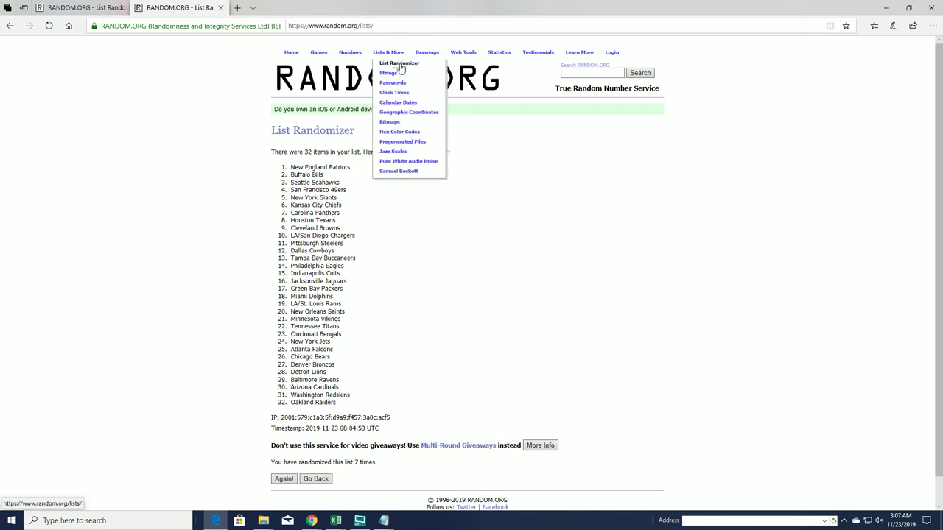
left_click(396, 65)
right_click(310, 245)
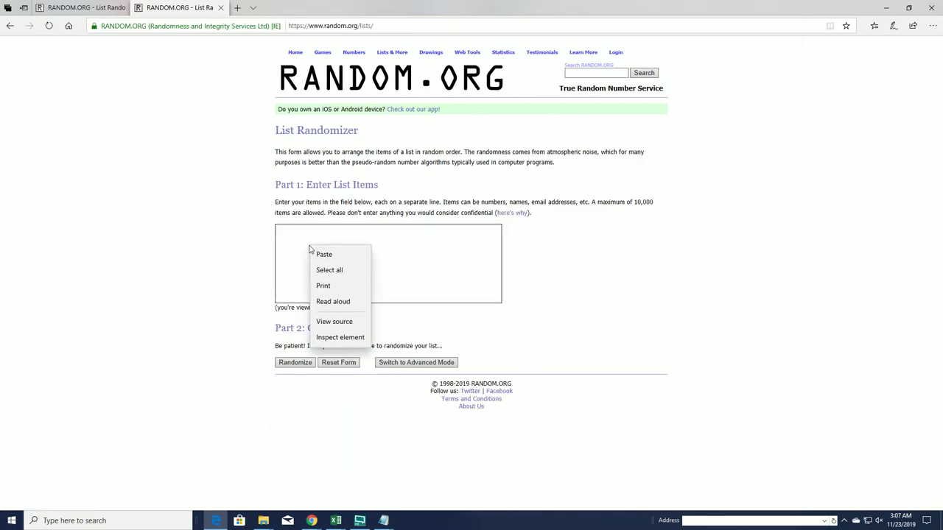
left_click(283, 238)
right_click(299, 235)
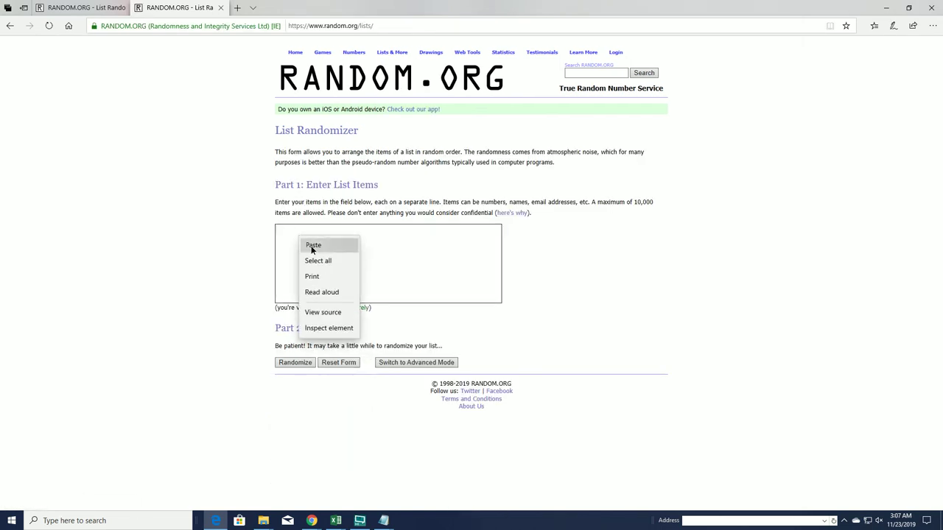
left_click(311, 245)
left_click_drag(499, 282, 492, 237)
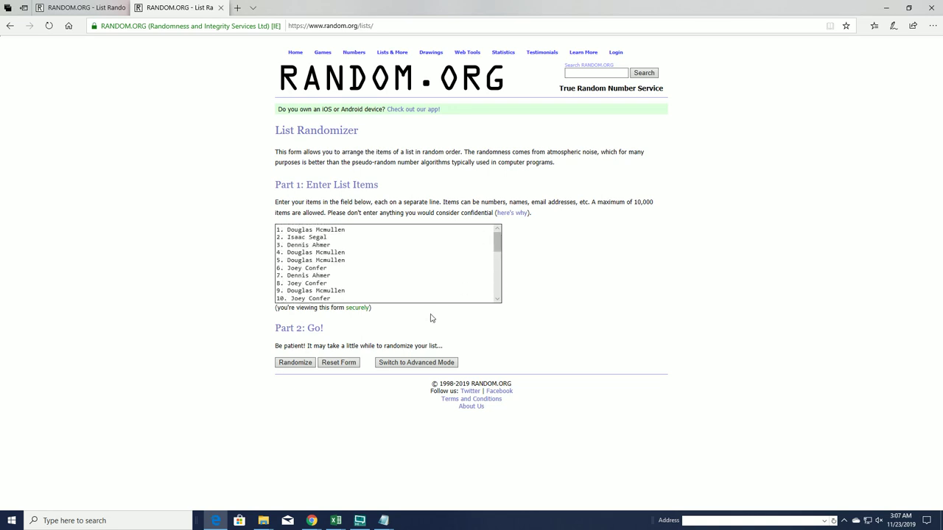
Step: Randomize the owner list, then reshuffle it until the page reports 7 randomizations
left_click(300, 363)
left_click(285, 479)
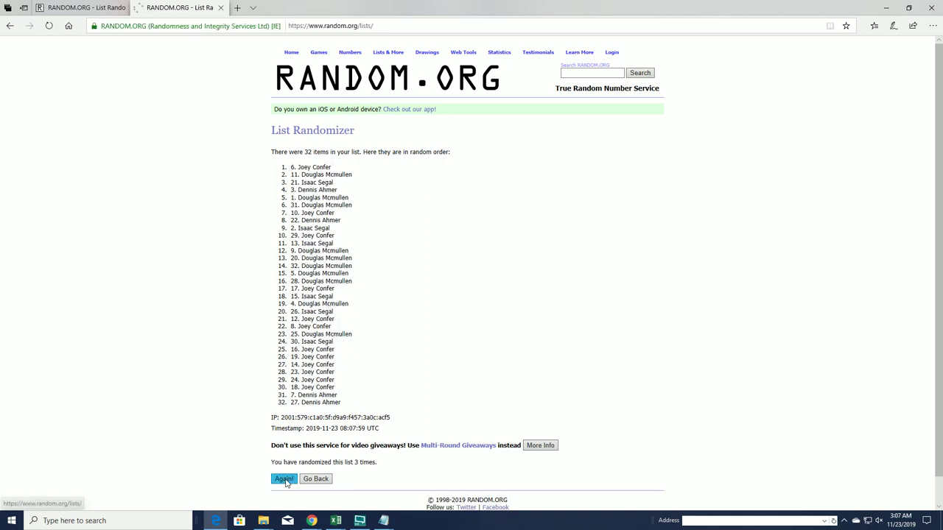
left_click(285, 479)
left_click(285, 479)
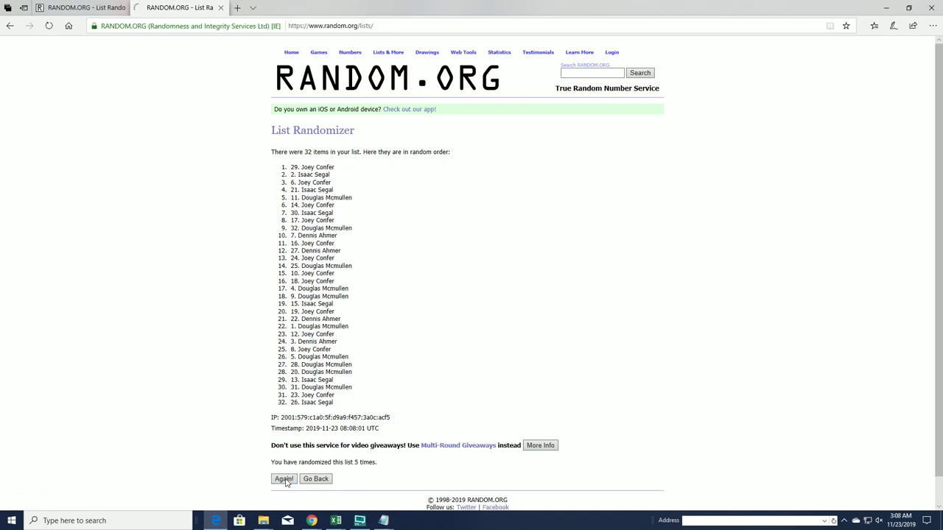
left_click(285, 479)
left_click(285, 479)
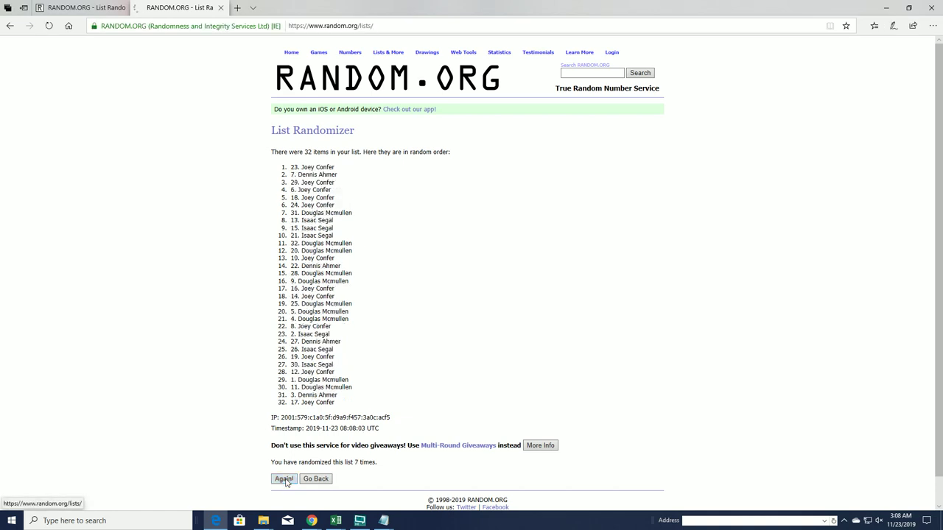
Step: Reshuffle the owner list seven more times to reach 14 randomizations, checking the top entry
triple_click(340, 169)
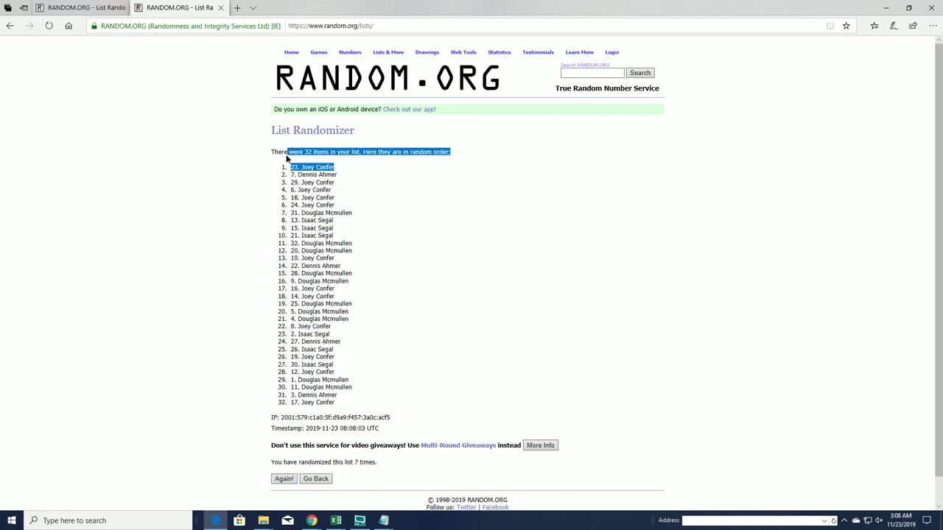
left_click(381, 197)
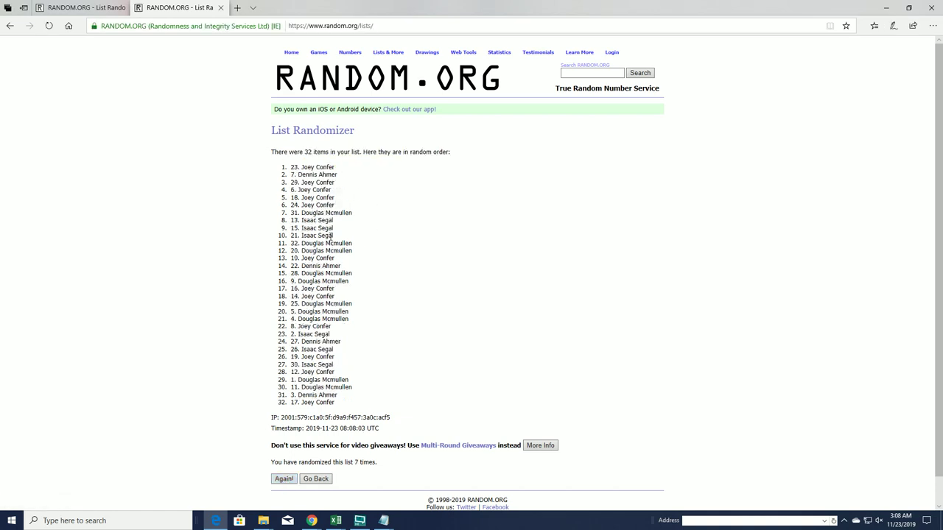
left_click(283, 480)
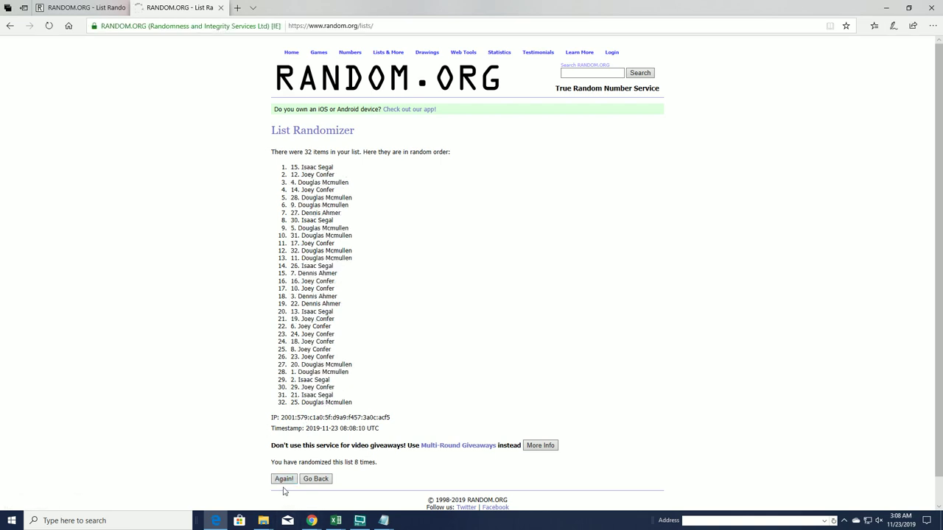
left_click(283, 481)
left_click(282, 480)
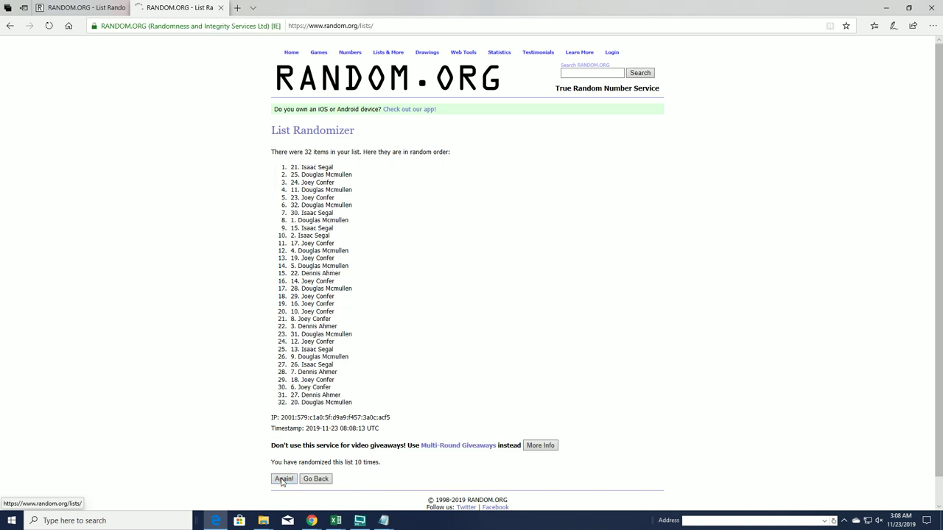
left_click(283, 480)
left_click(283, 480)
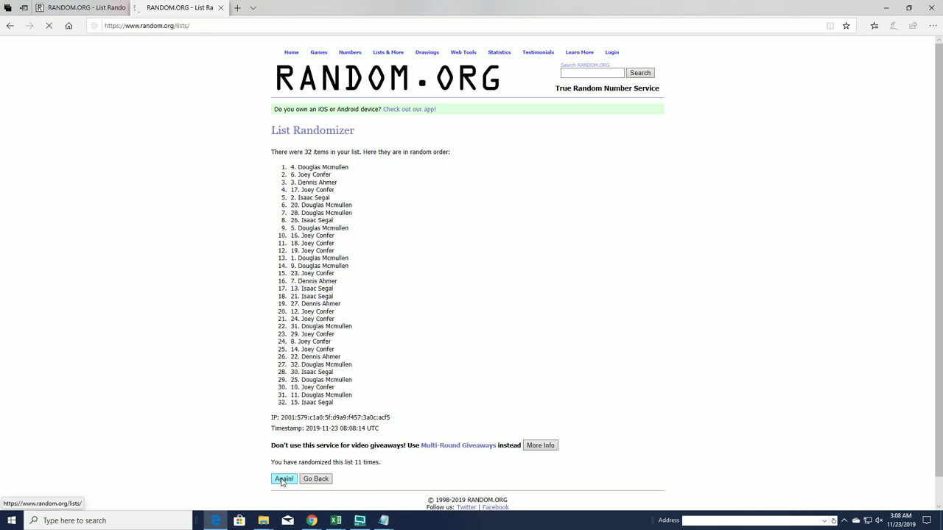
left_click(283, 479)
left_click(283, 480)
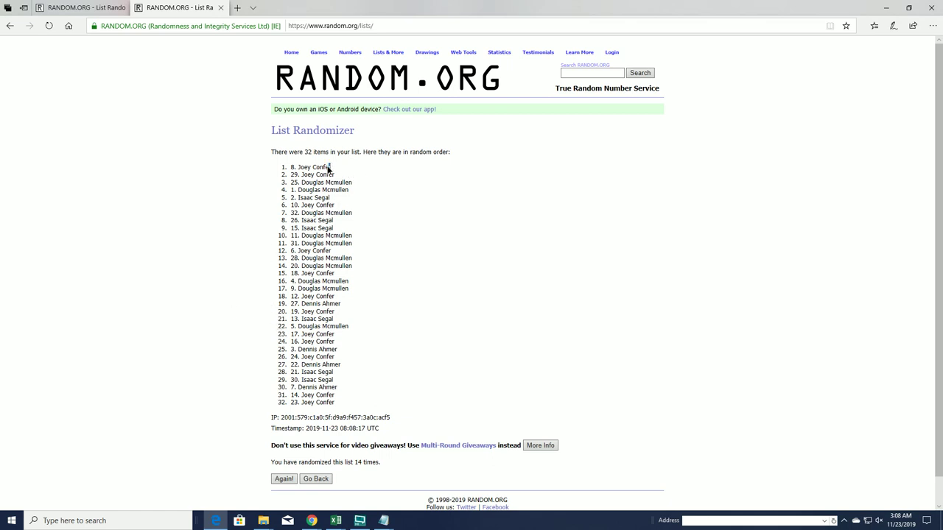
left_click_drag(331, 168, 292, 169)
left_click(383, 233)
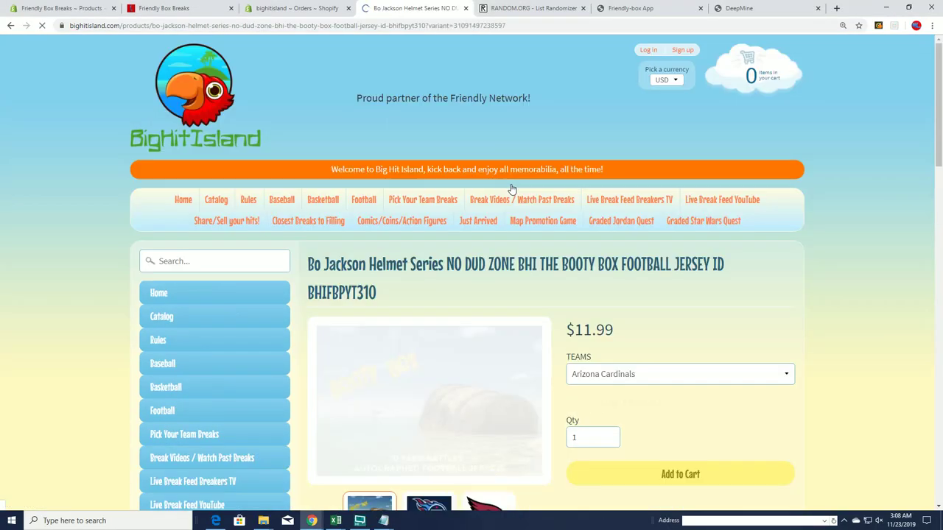
scroll(513, 189, "down", 8)
scroll(514, 190, "down", 9)
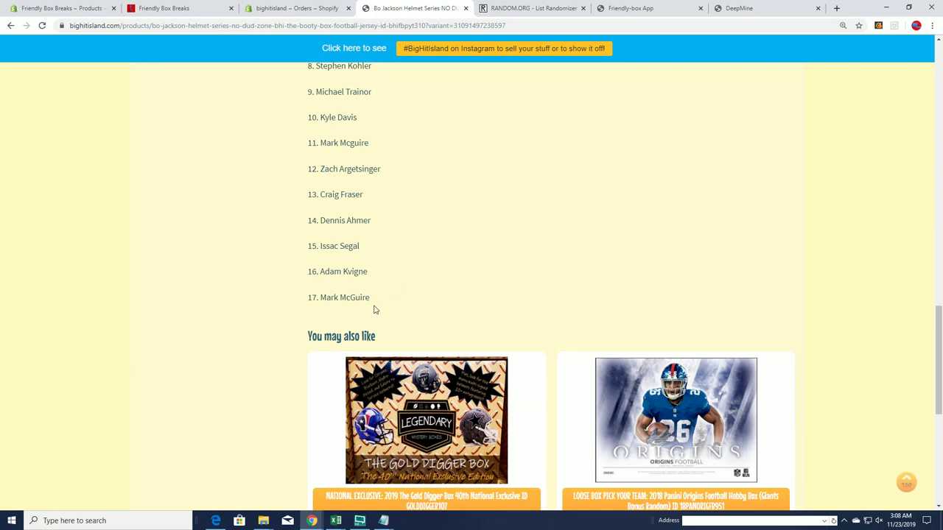
scroll(440, 274, "up", 1)
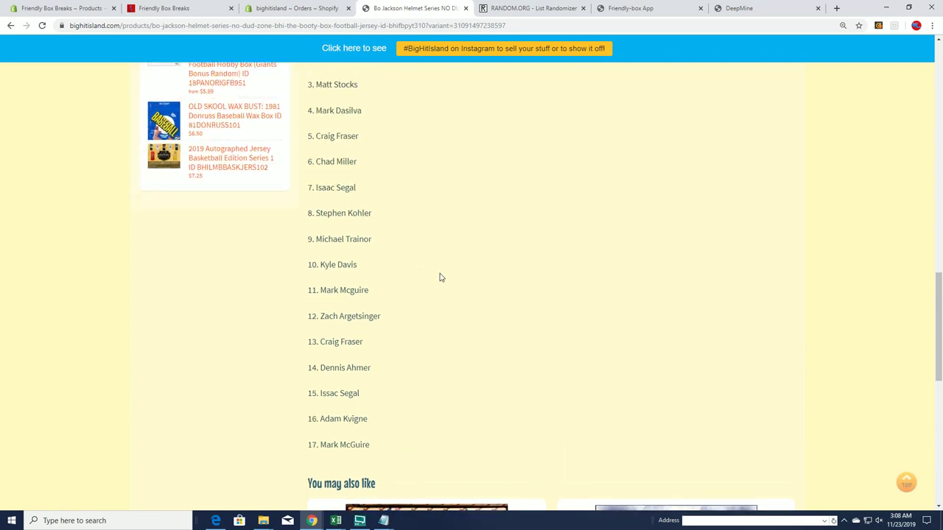
scroll(437, 272, "up", 5)
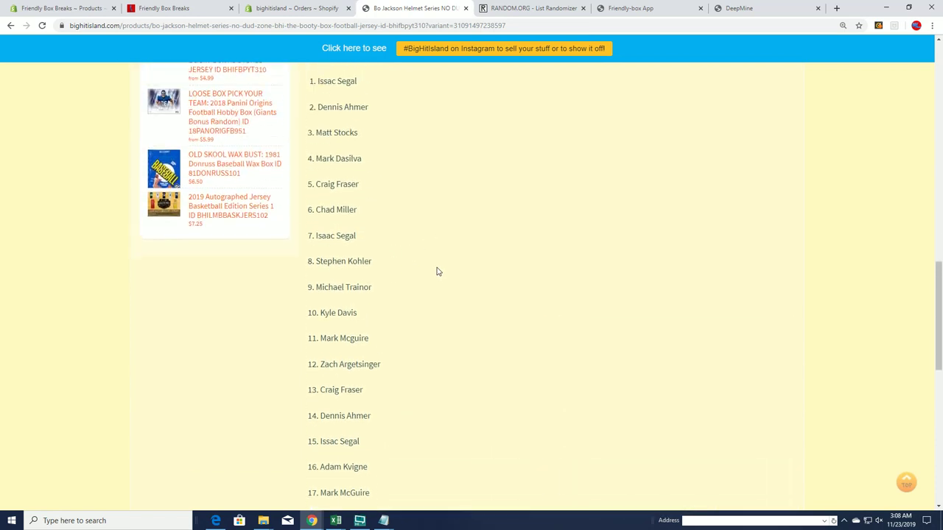
scroll(437, 272, "up", 2)
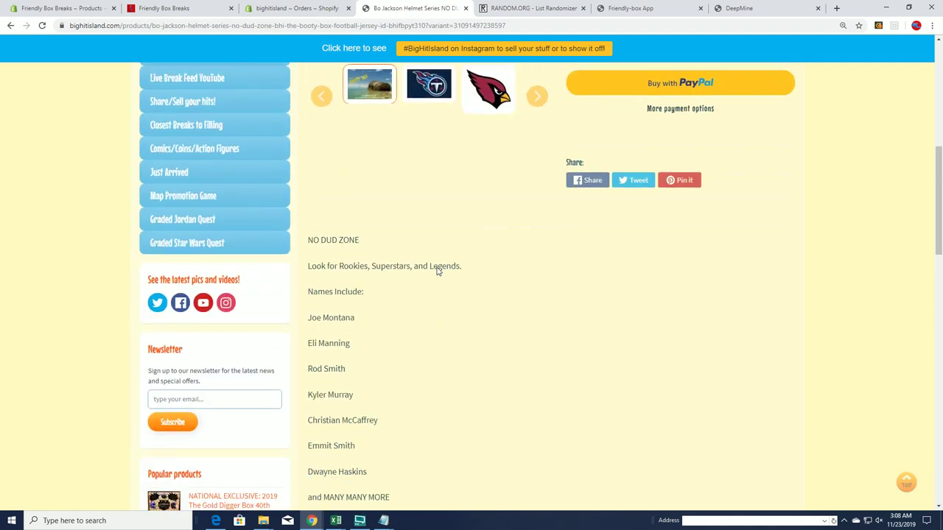
scroll(436, 271, "down", 8)
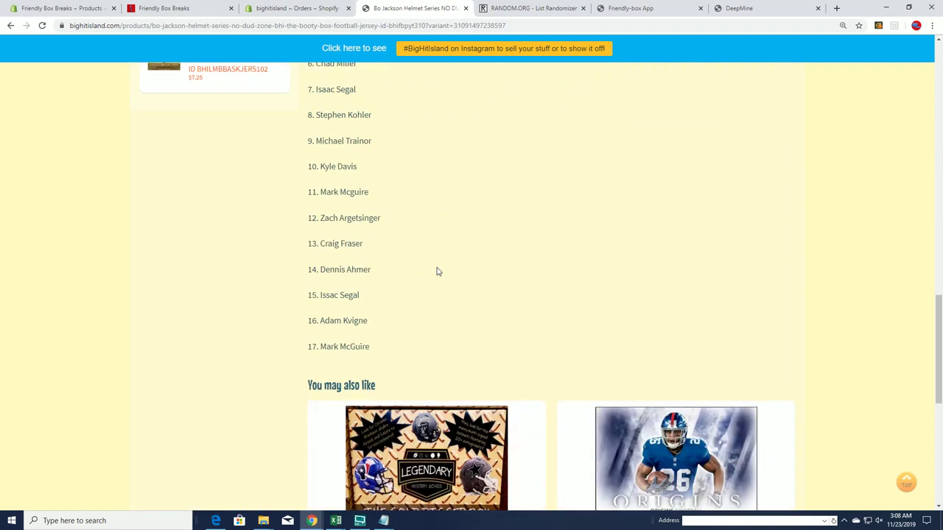
scroll(437, 272, "up", 9)
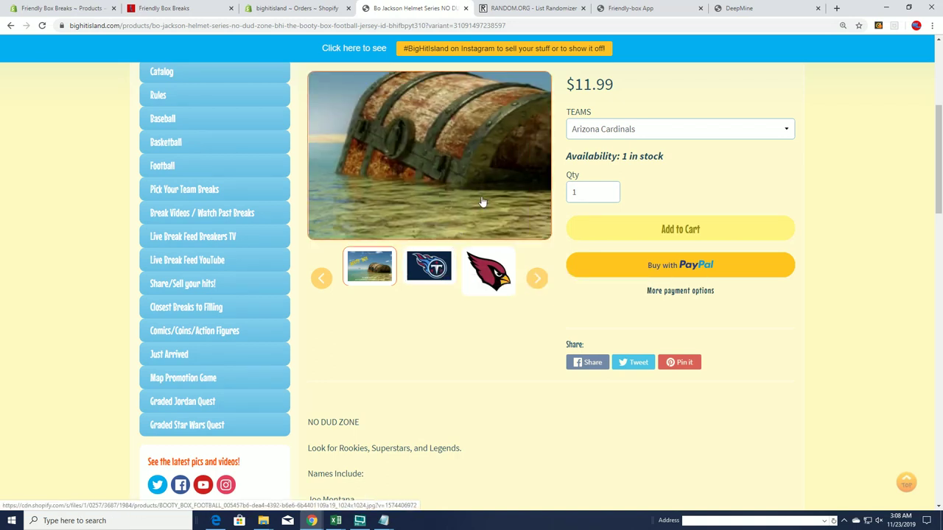
scroll(528, 280, "down", 7)
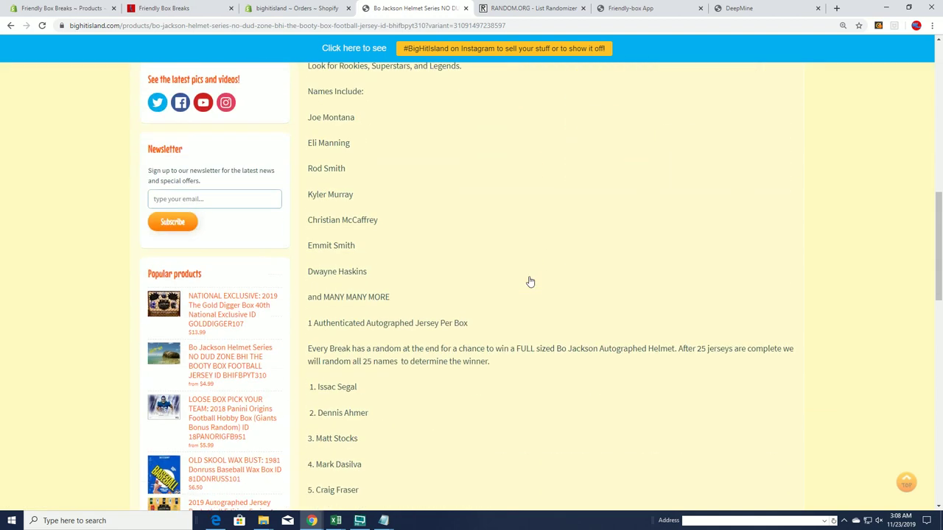
scroll(529, 280, "down", 3)
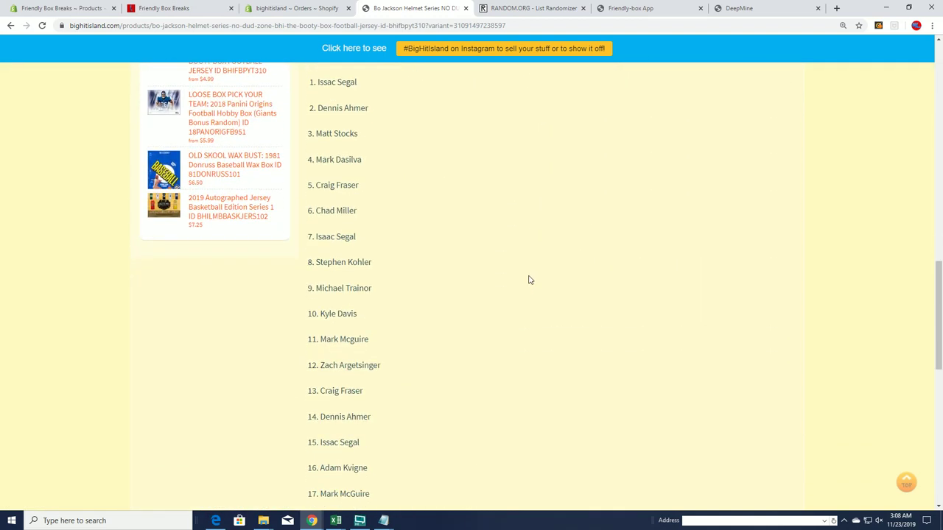
scroll(528, 280, "down", 1)
scroll(528, 280, "up", 1)
scroll(528, 280, "up", 1)
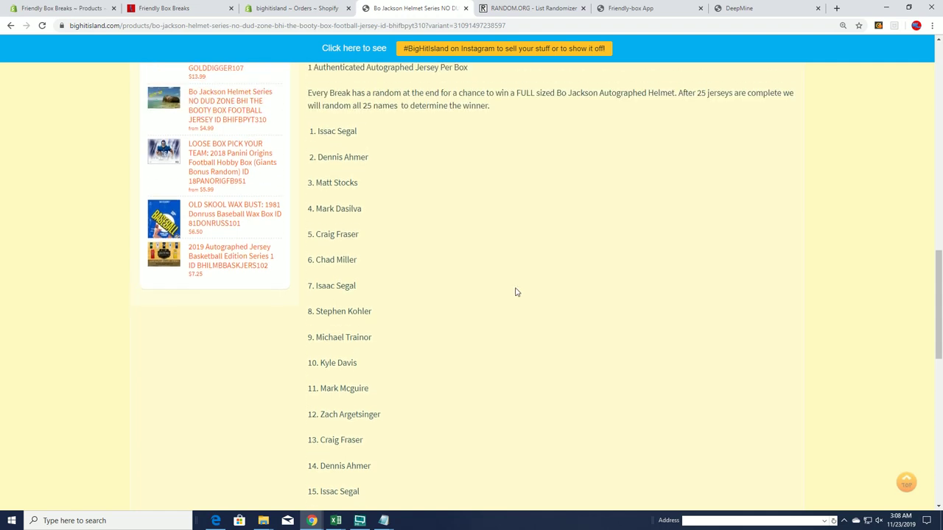